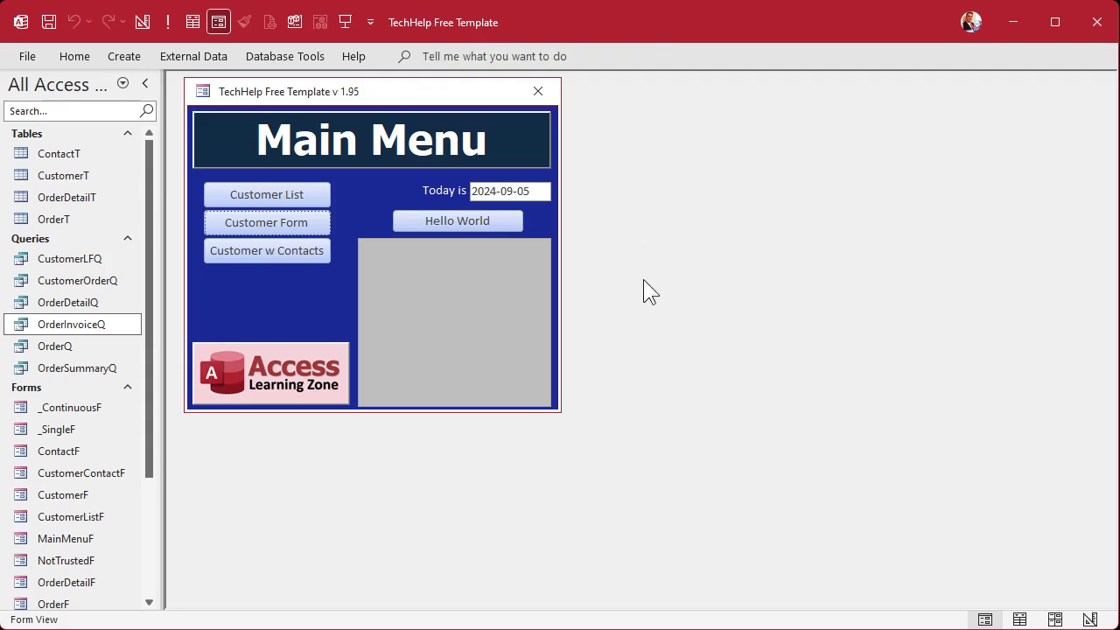
# Open the first customer's orders from the customer form and go to the Phaser Bank line of the Starship Parts order.
pyautogui.click(271, 224)
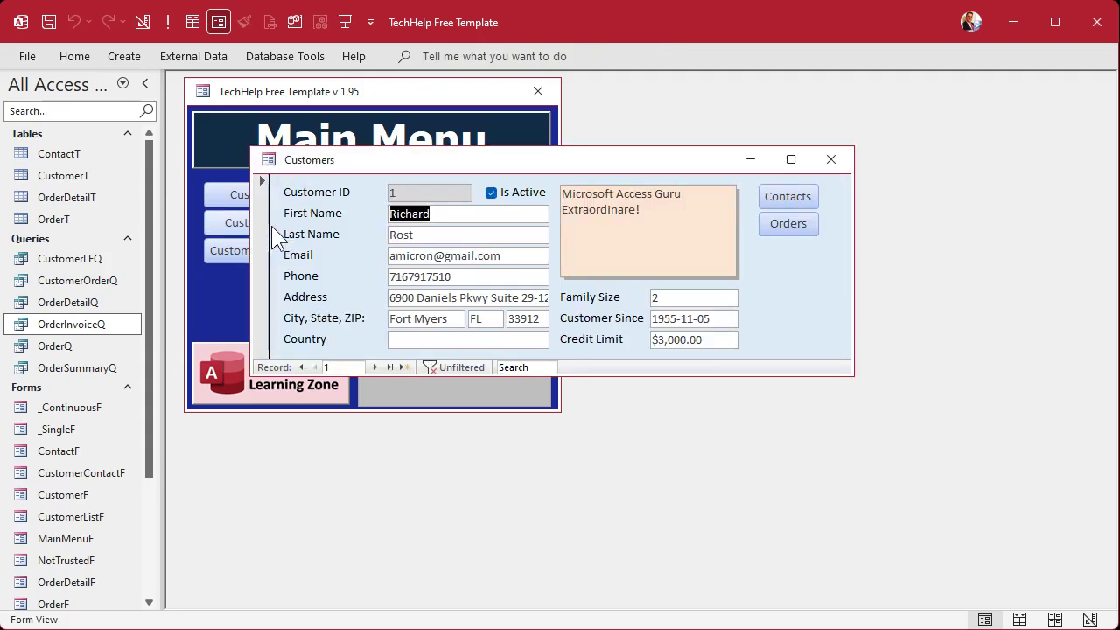
pyautogui.click(784, 224)
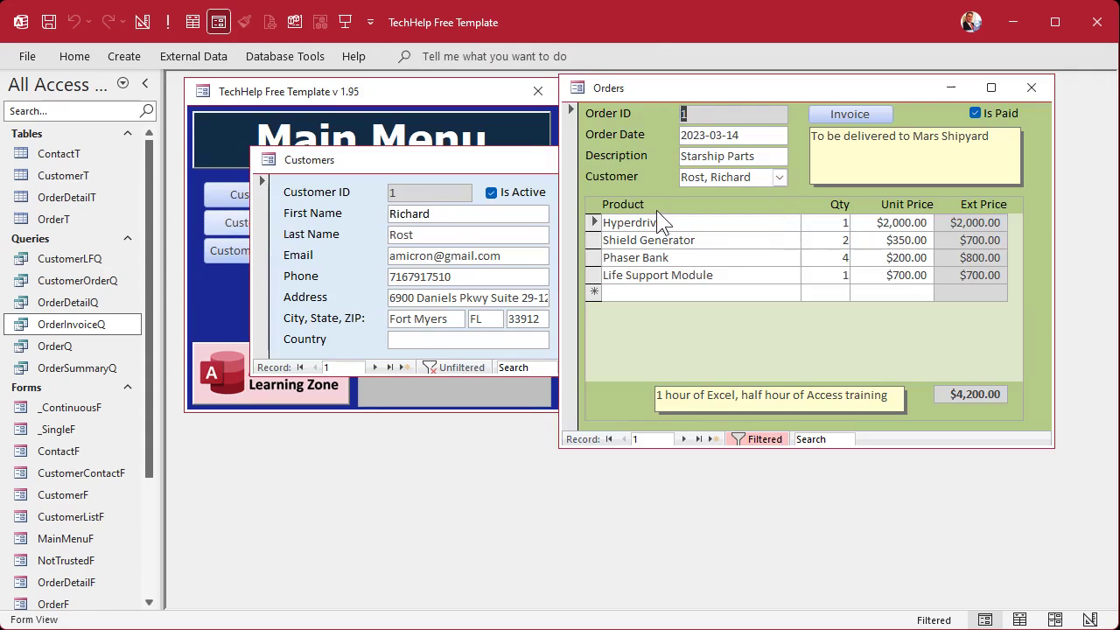
pyautogui.click(698, 260)
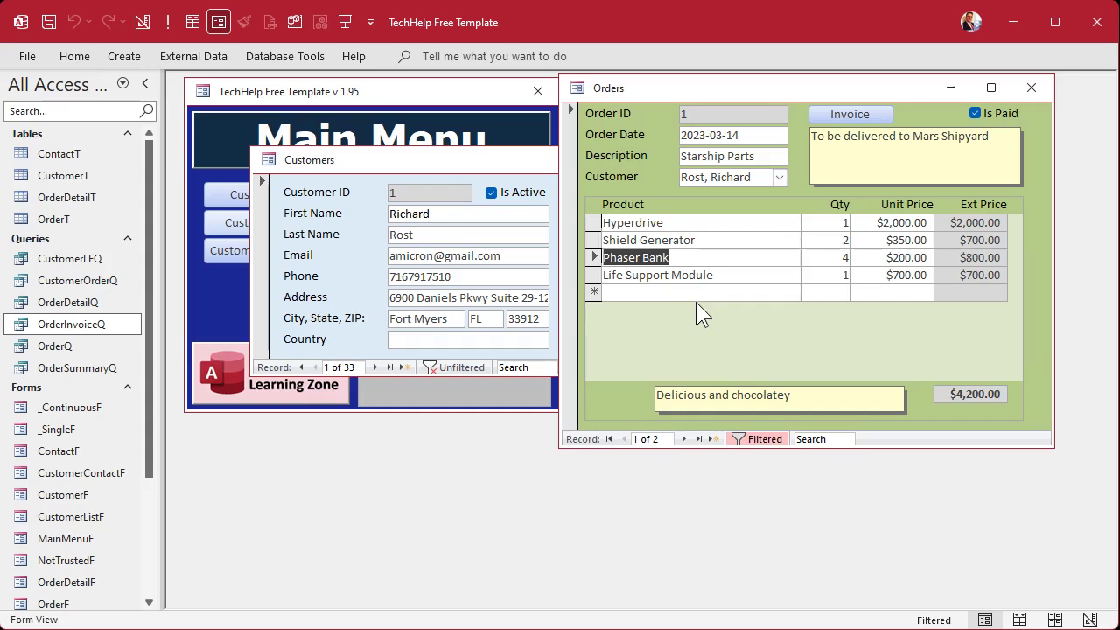
# Add a Phaser Bank line item to the first customer's Computer Upgrade order, and close the order and customer forms.
pyautogui.click(685, 439)
pyautogui.click(692, 258)
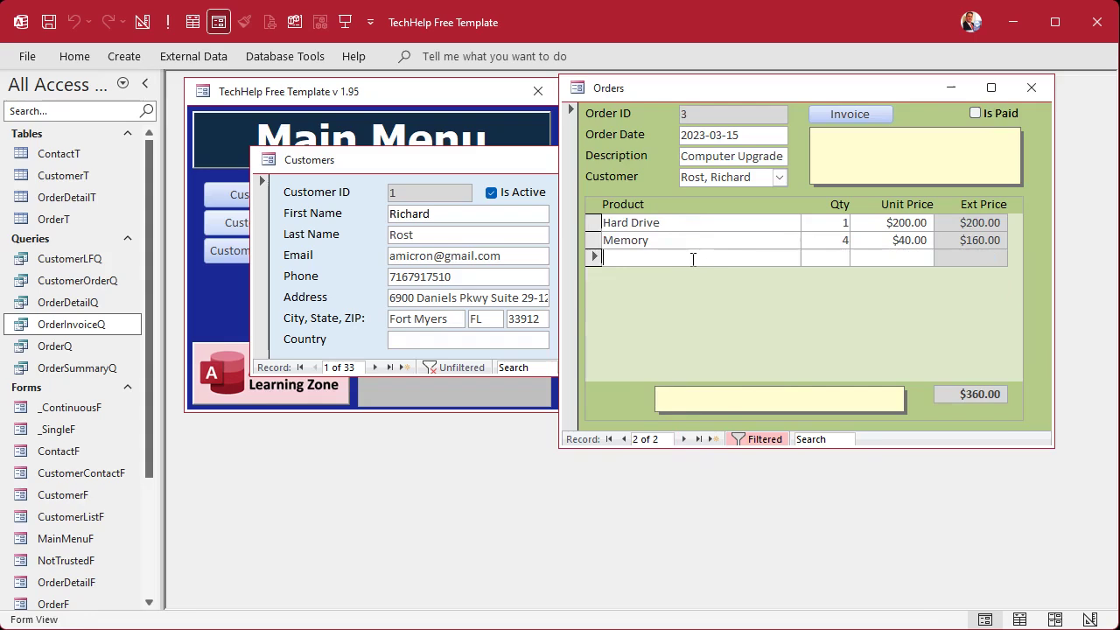
pyautogui.write('Phaser Bank')
pyautogui.press('Tab')
pyautogui.press('Tab')
pyautogui.press('Tab')
pyautogui.press('Tab')
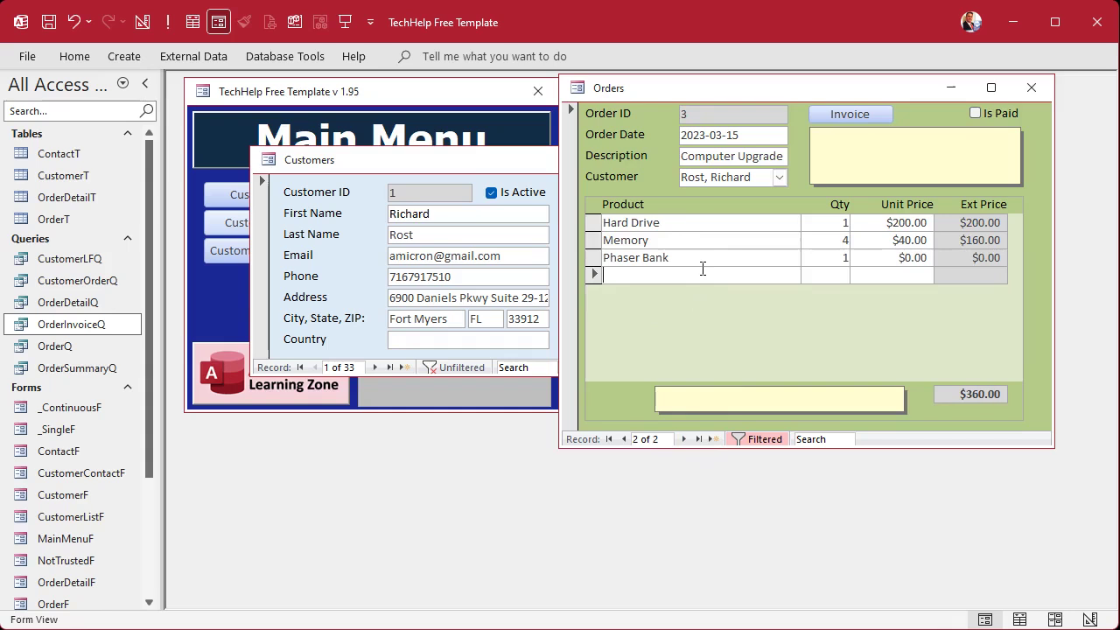
pyautogui.click(1030, 87)
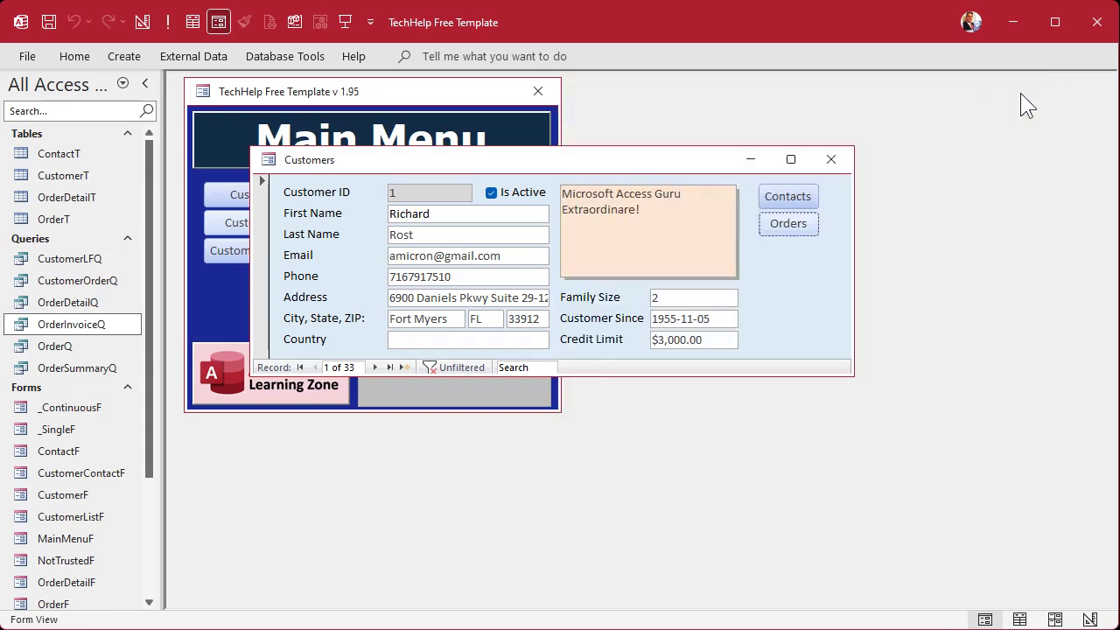
pyautogui.click(831, 161)
# Open the fourth customer's orders from the customer list and start a new order dated 2024-09-05.
pyautogui.click(266, 194)
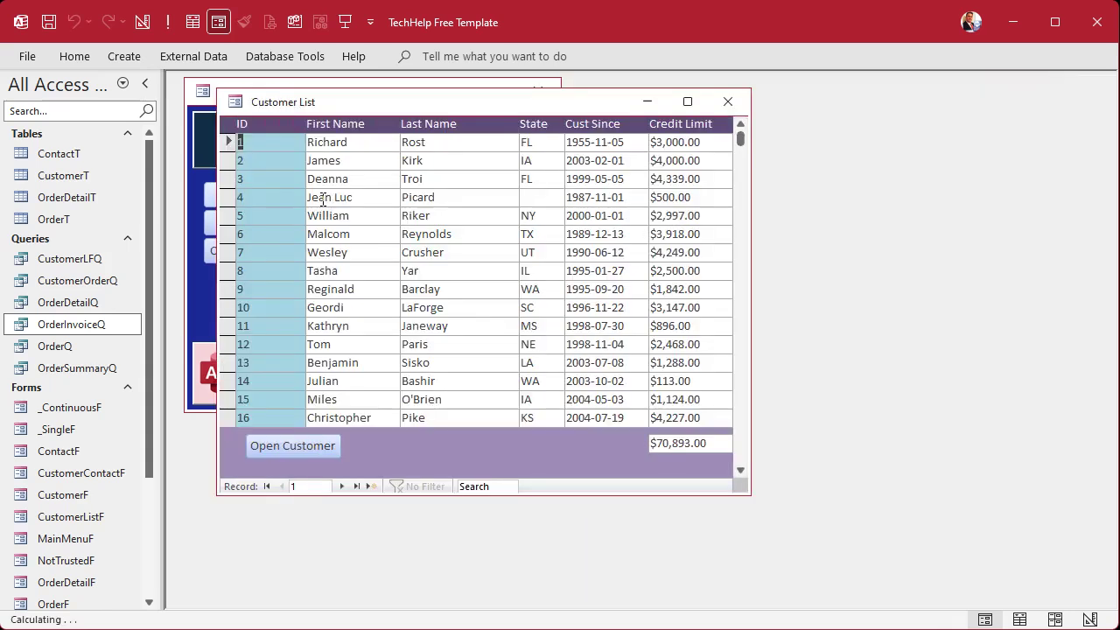
pyautogui.doubleClick(260, 196)
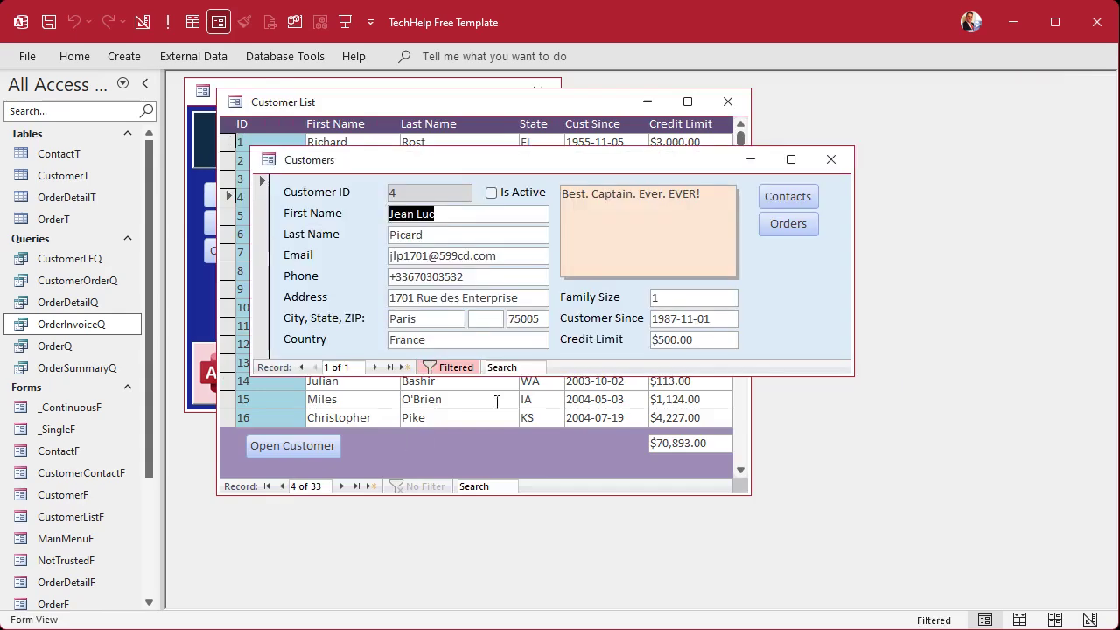
pyautogui.click(787, 222)
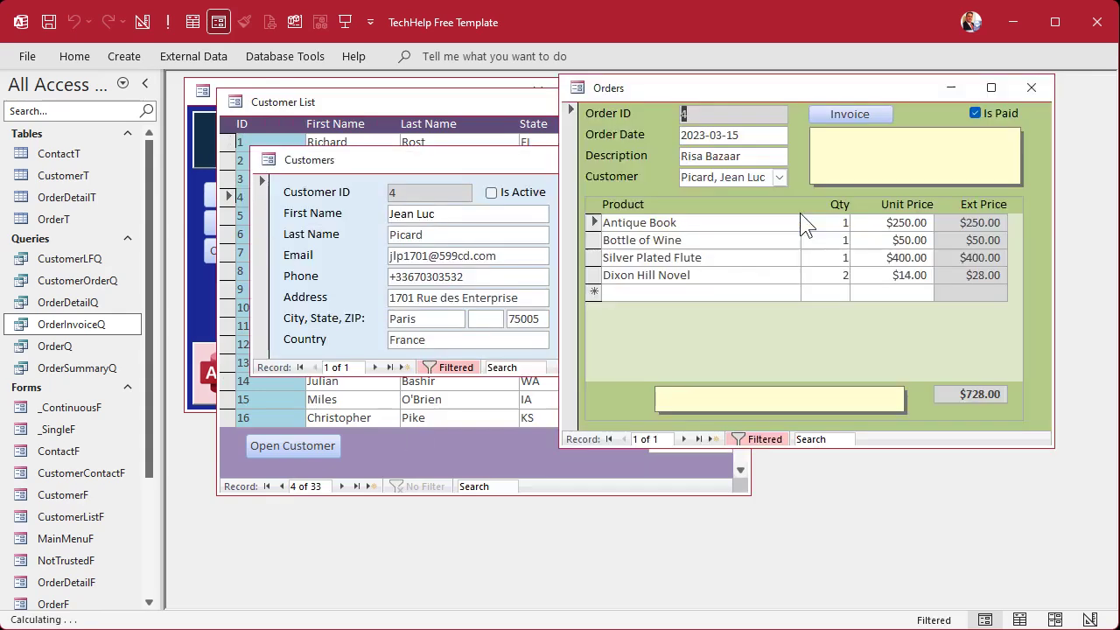
pyautogui.click(693, 241)
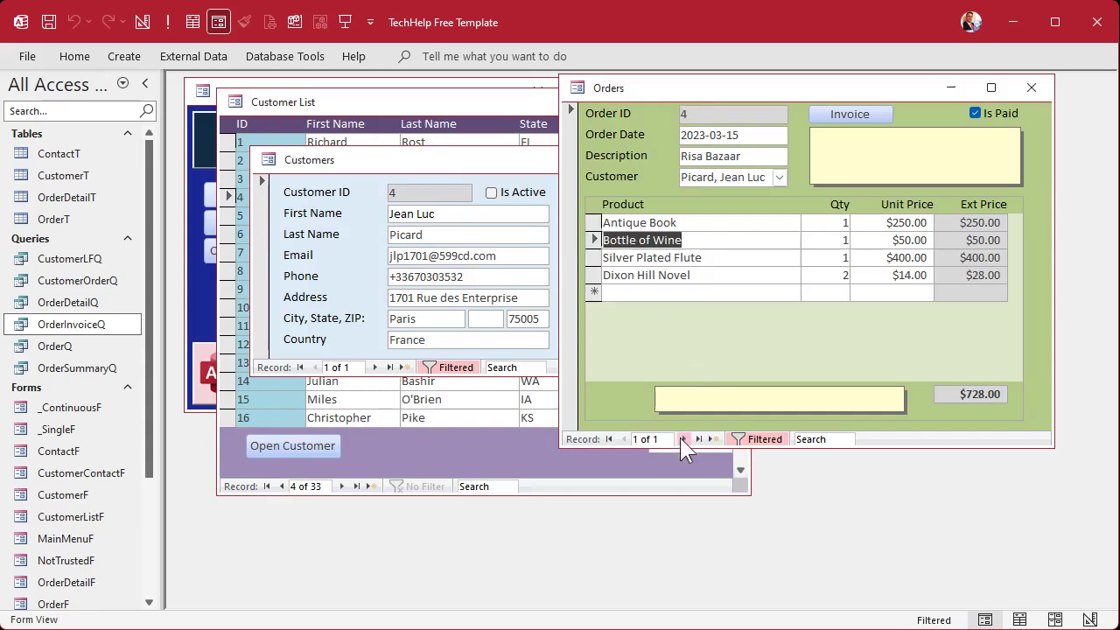
pyautogui.click(682, 439)
pyautogui.click(735, 133)
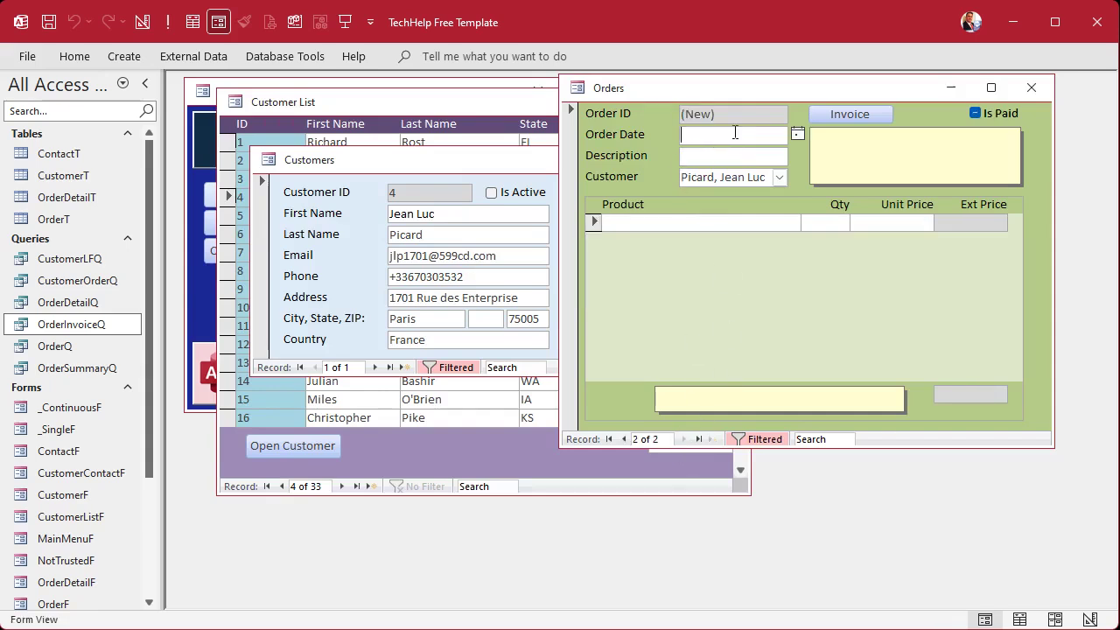
pyautogui.hotkey('ctrl', ';')
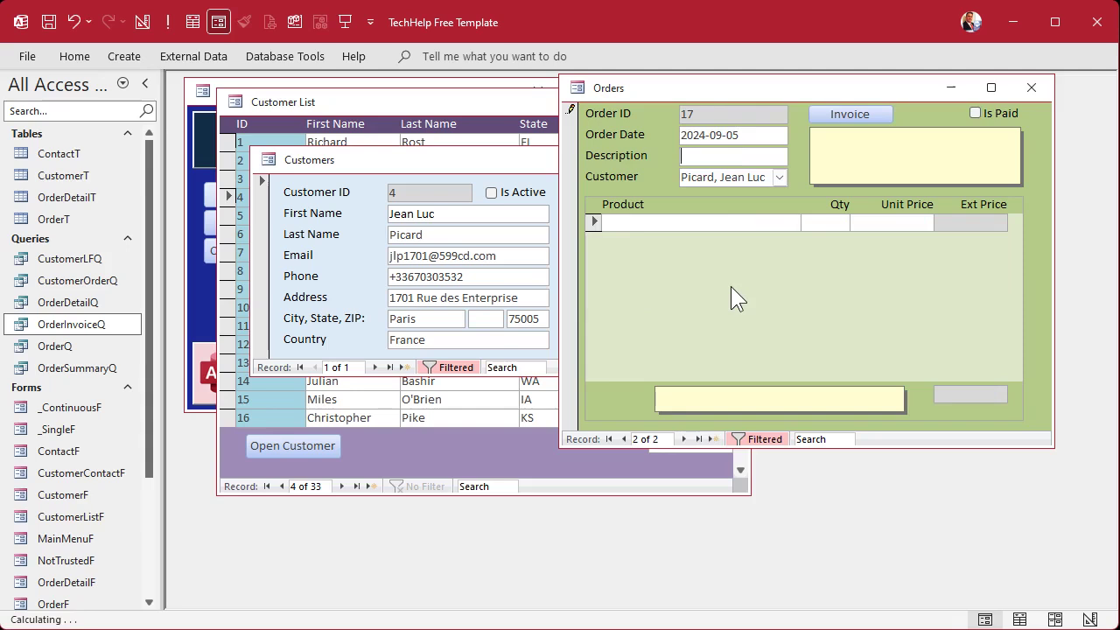
# Add a Bottle of Wine line item to the new order with a unit price of 120.
pyautogui.click(726, 223)
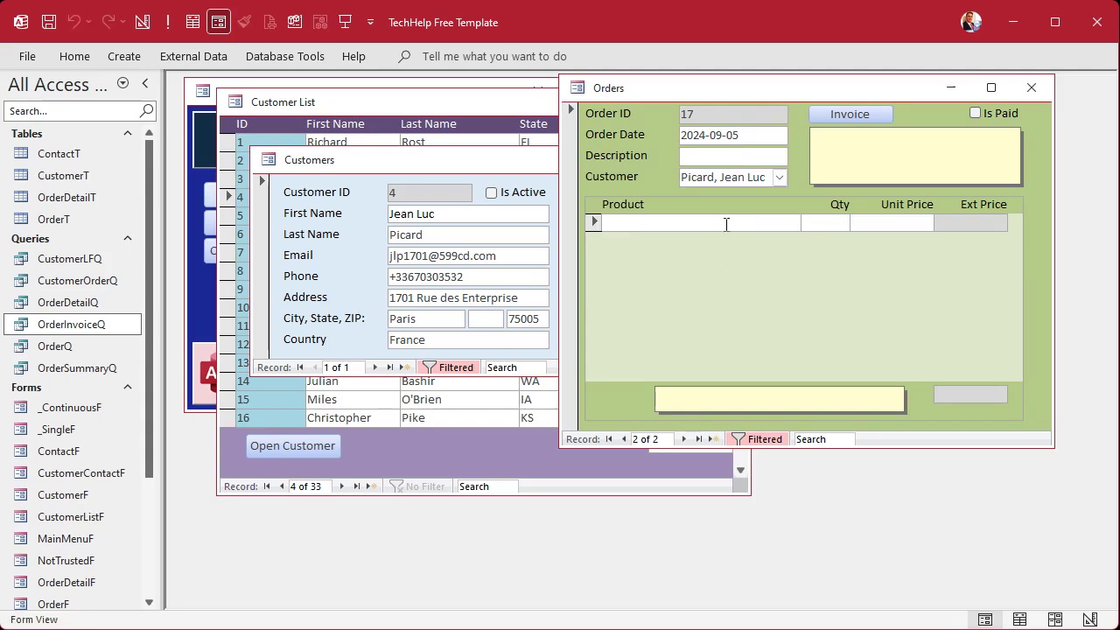
pyautogui.write('Bottle of Wine')
pyautogui.press('Tab')
pyautogui.press('Tab')
pyautogui.press('Tab')
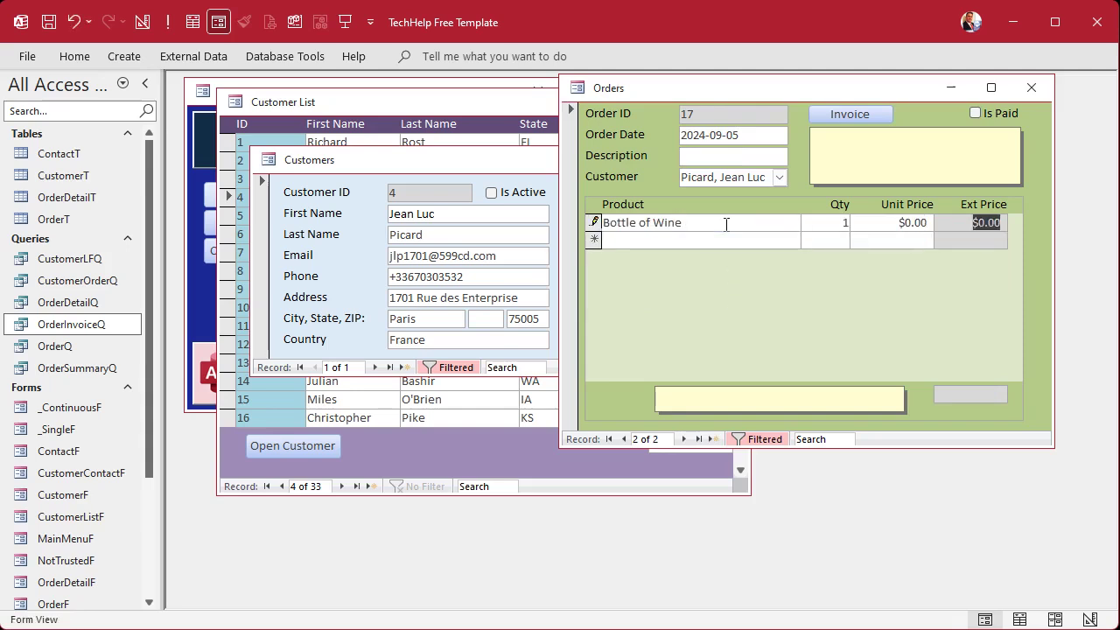
pyautogui.press('Tab')
pyautogui.click(882, 226)
pyautogui.write('120')
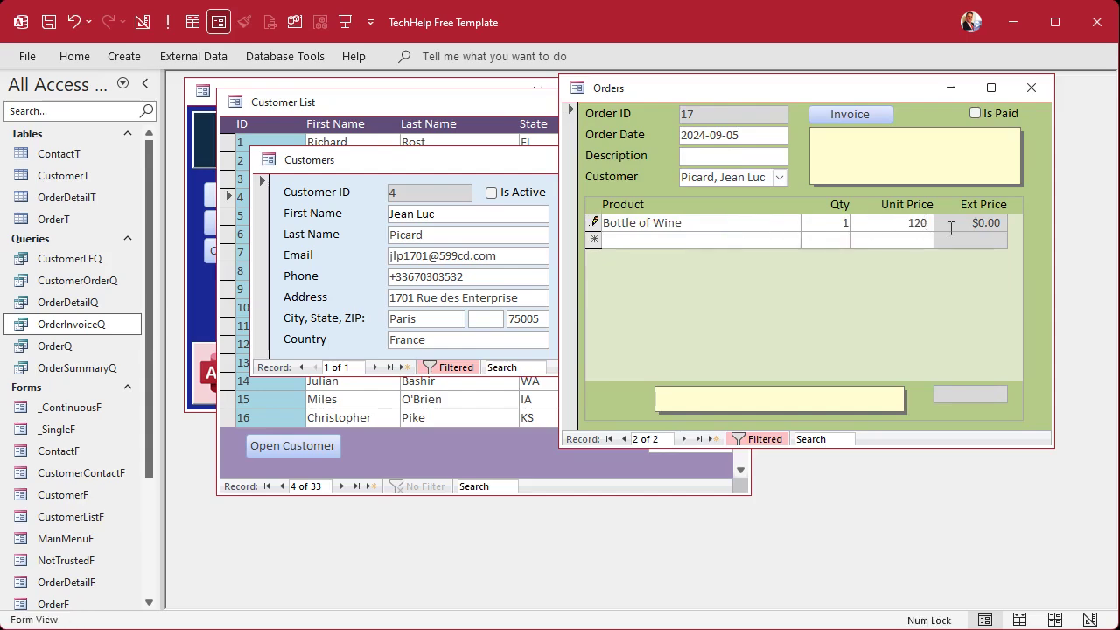
pyautogui.press('Tab')
pyautogui.press('Tab')
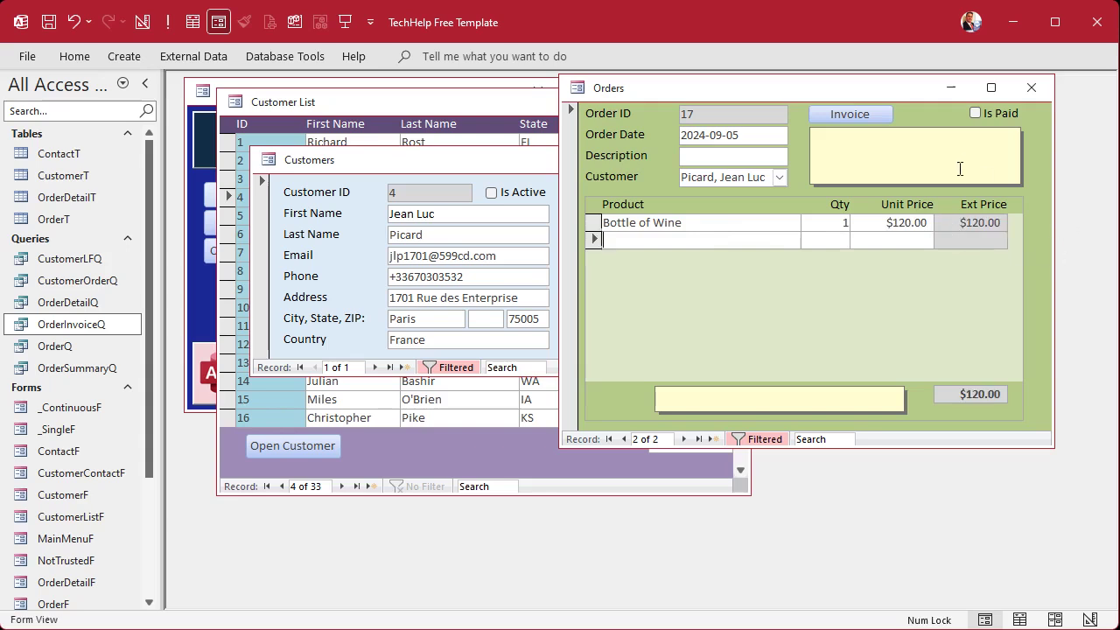
# Close the orders, customer and customer list forms to return to the main menu.
pyautogui.click(1032, 88)
pyautogui.click(831, 159)
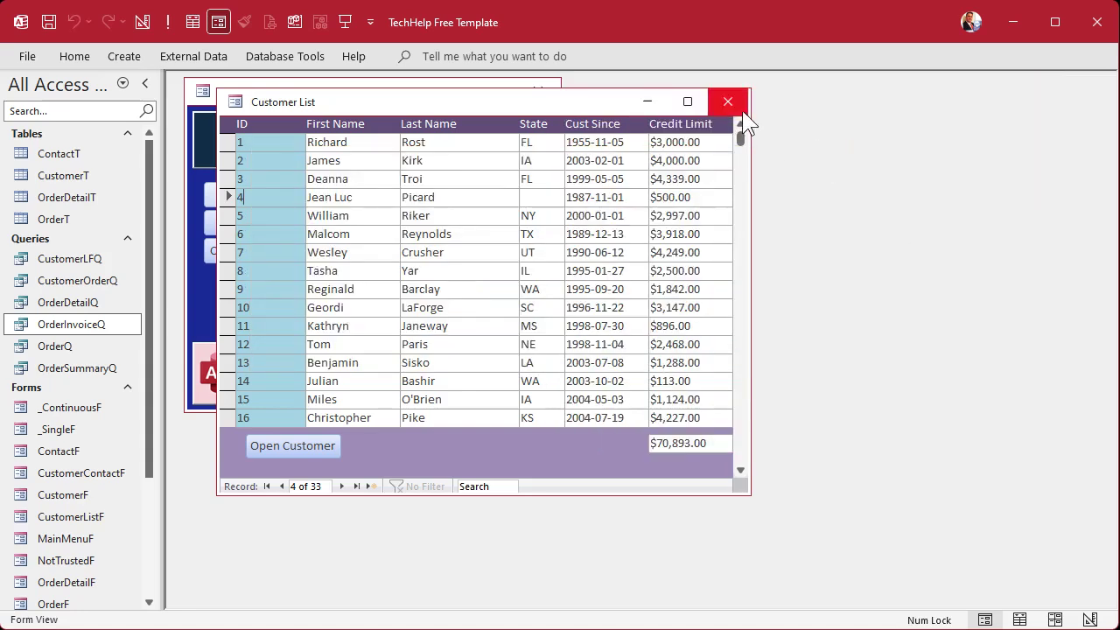
pyautogui.click(741, 107)
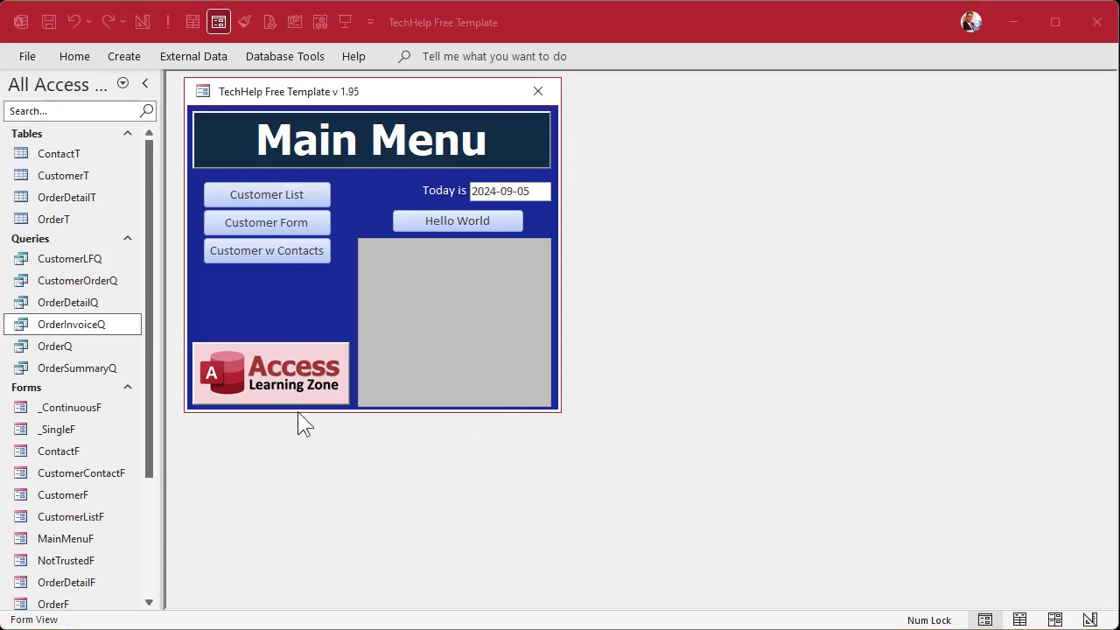
# Create a new query in design view containing the tables CustomerT, OrderT and OrderDetailT.
pyautogui.click(124, 56)
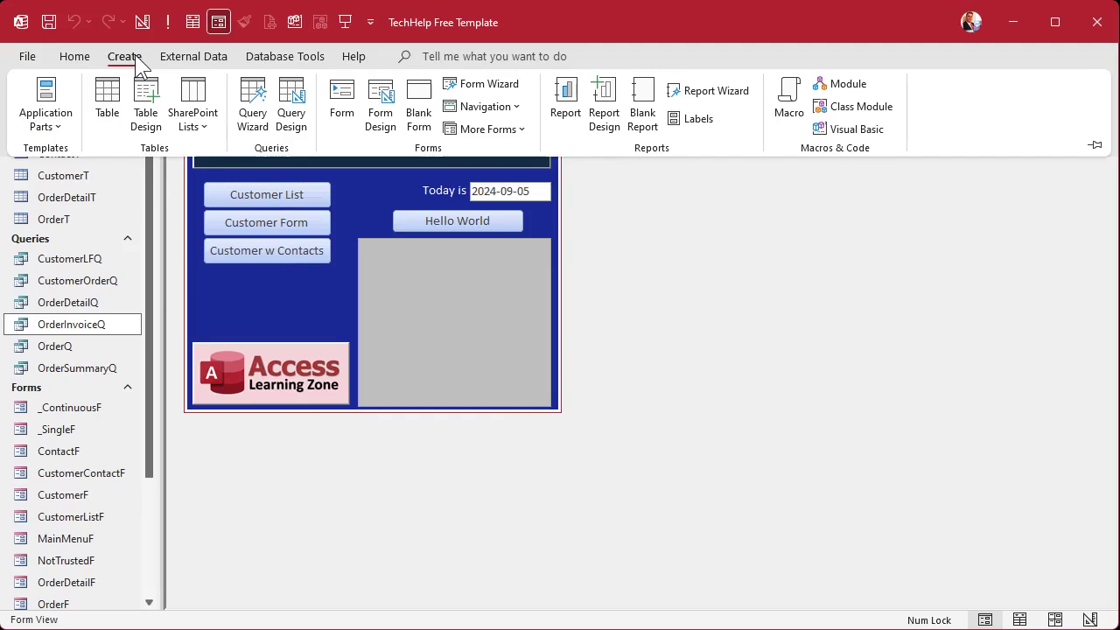
pyautogui.doubleClick(125, 56)
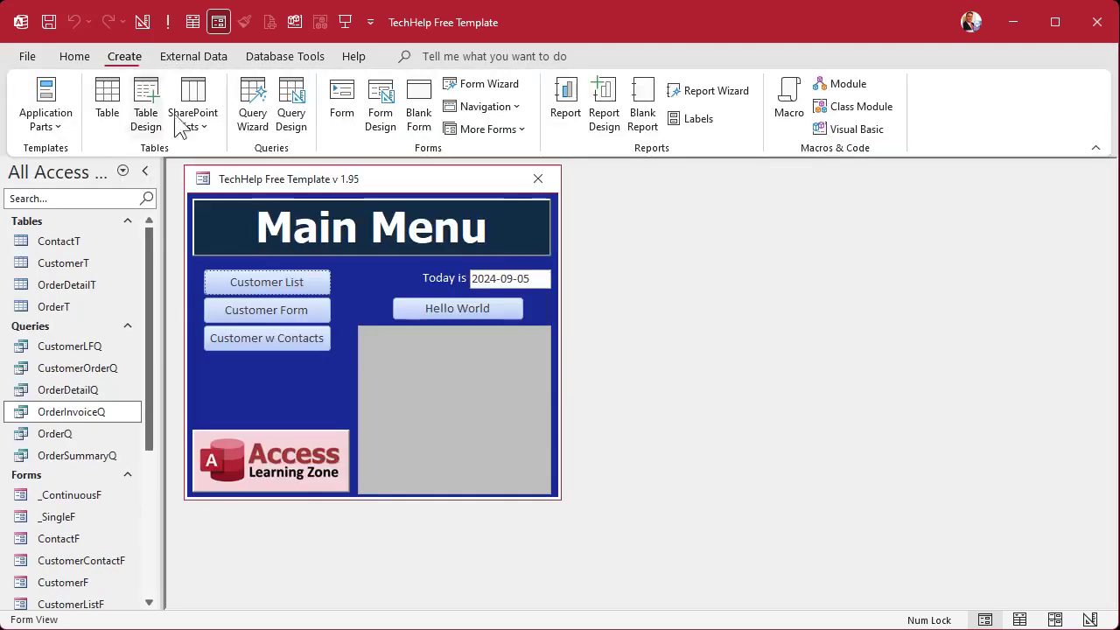
pyautogui.click(290, 112)
pyautogui.moveTo(319, 208); pyautogui.dragTo(329, 188)
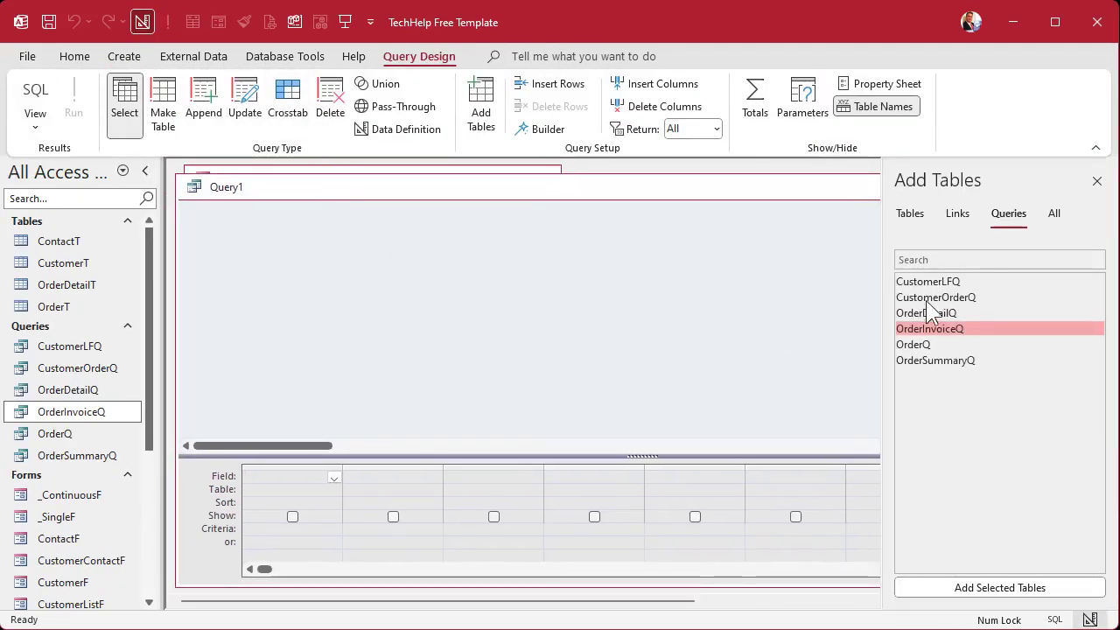
pyautogui.click(919, 215)
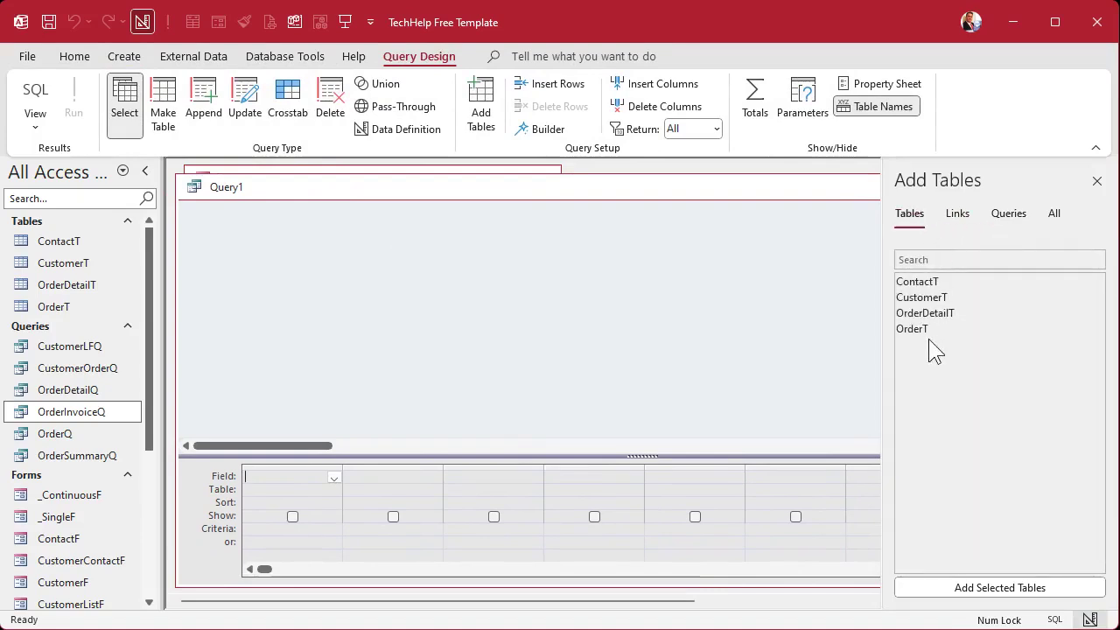
pyautogui.doubleClick(920, 299)
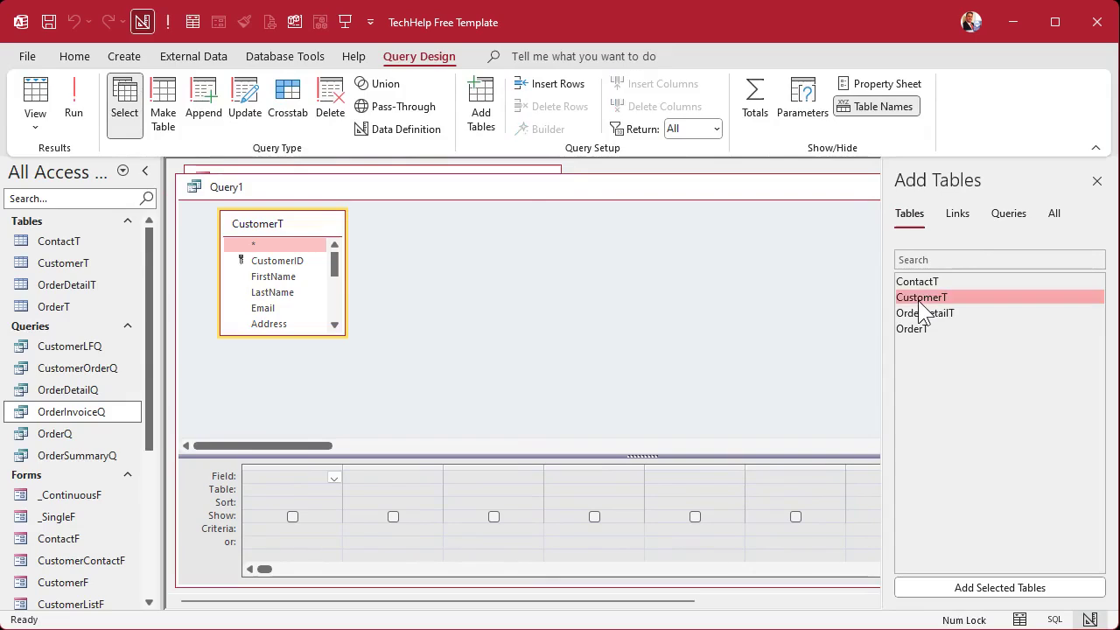
pyautogui.doubleClick(931, 330)
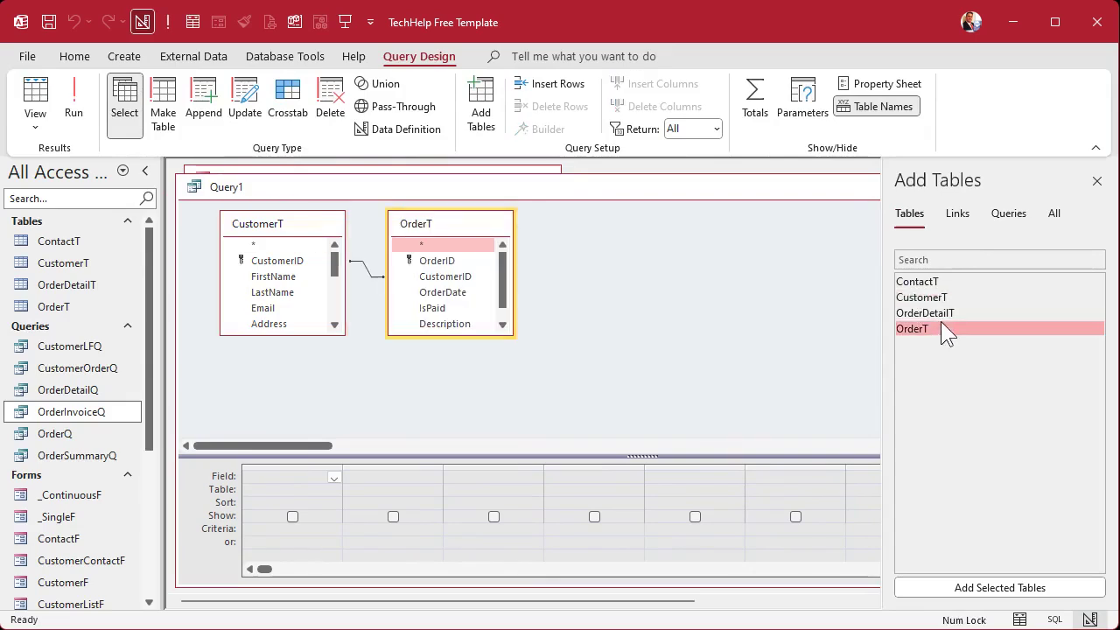
pyautogui.doubleClick(949, 312)
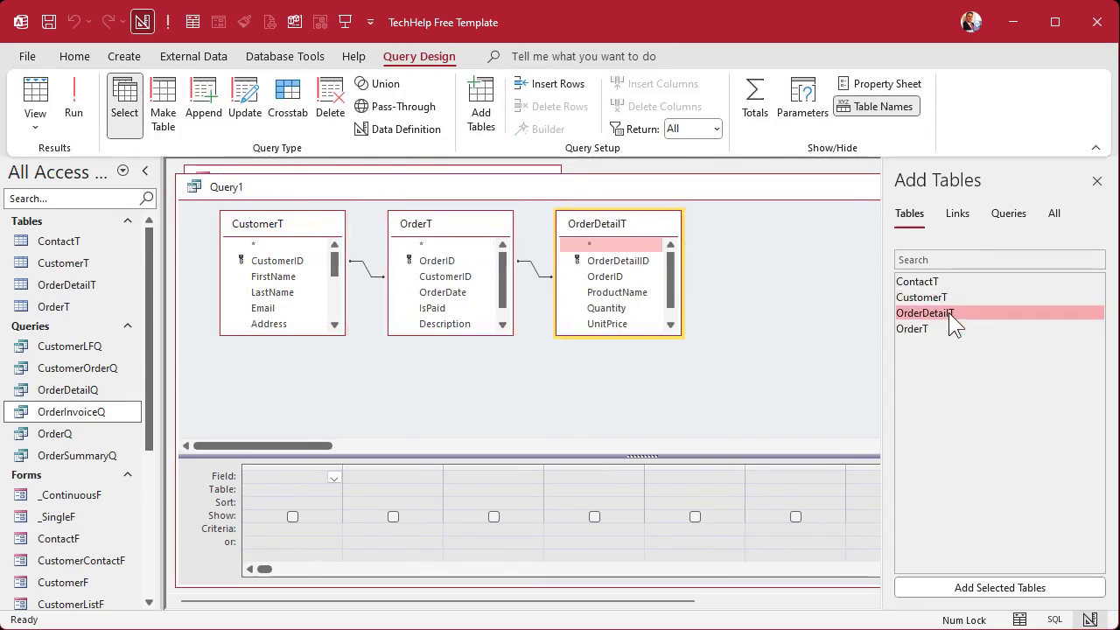
# Inspect the joins linking CustomerT, OrderT and OrderDetailT, and dismiss the list of tables to add.
pyautogui.click(367, 270)
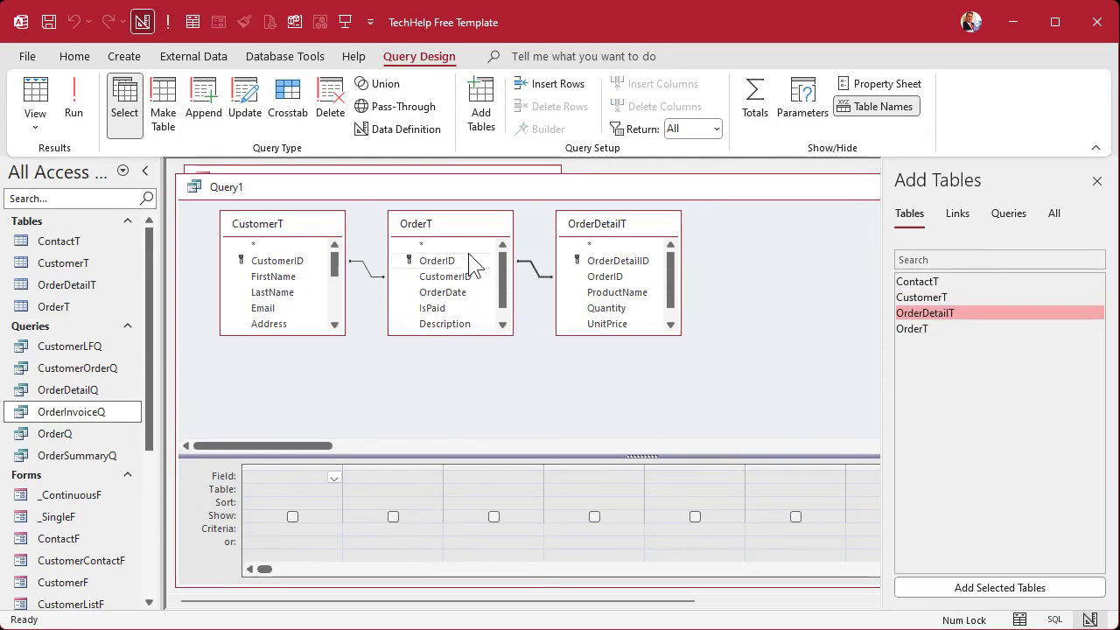
pyautogui.click(437, 260)
pyautogui.click(601, 278)
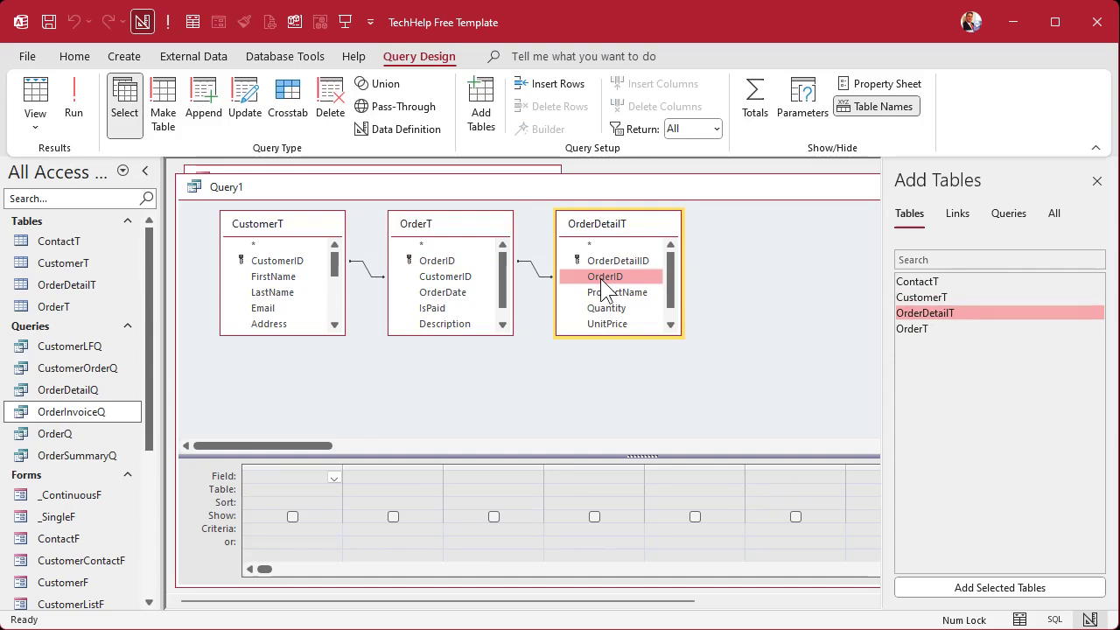
pyautogui.click(1096, 180)
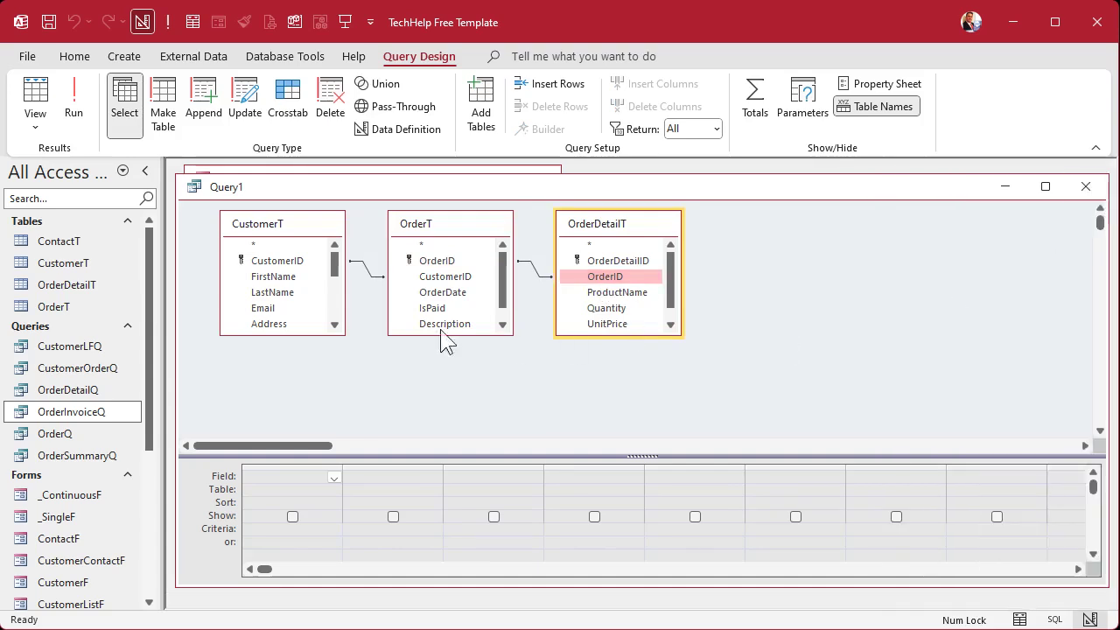
pyautogui.click(369, 271)
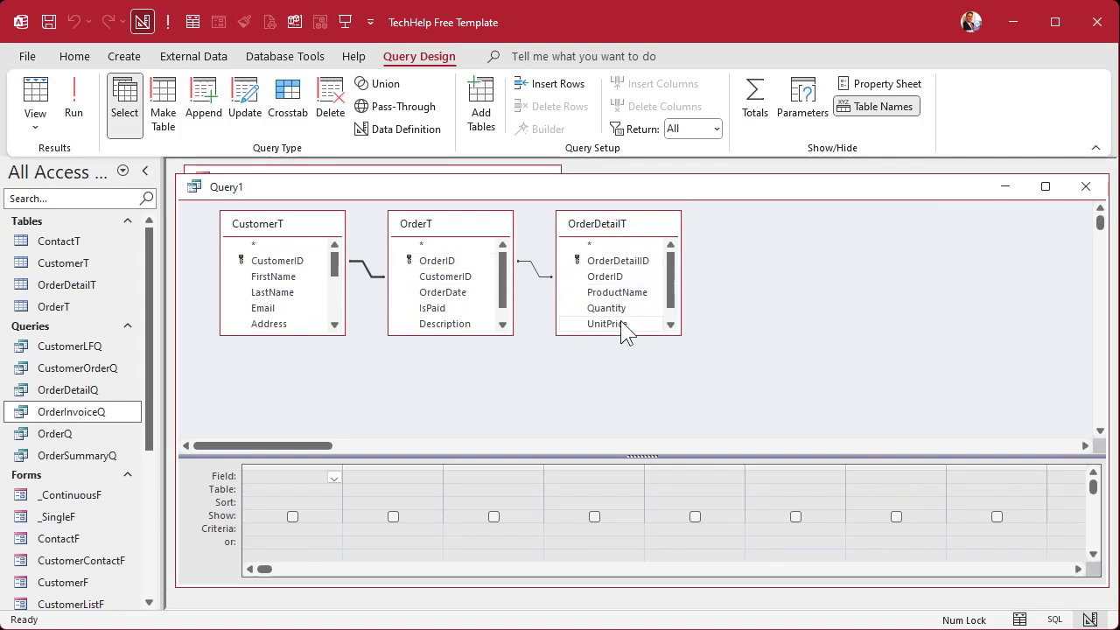
# Add CustomerID from CustomerT and ProductName from OrderDetailT to the query, and run it with the ProductName column widened to fit.
pyautogui.doubleClick(268, 261)
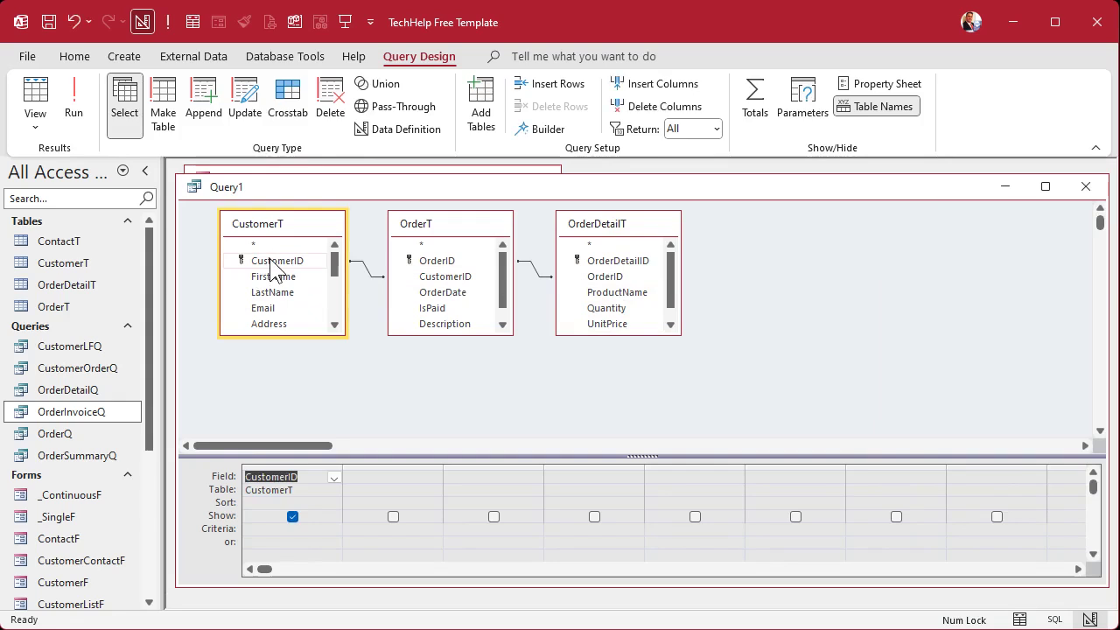
pyautogui.doubleClick(615, 295)
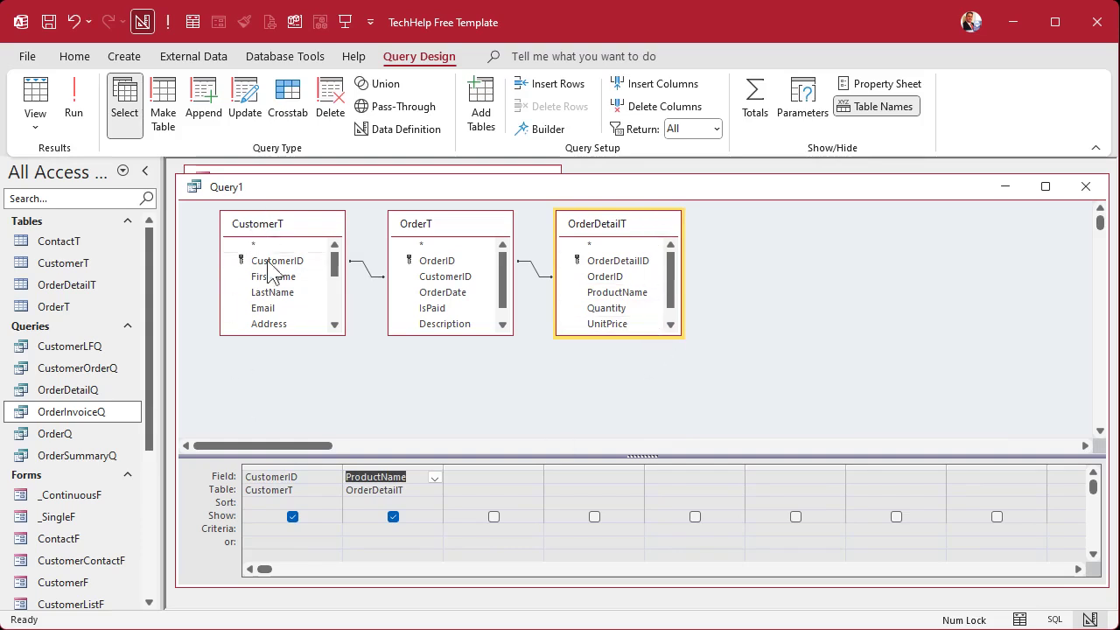
pyautogui.click(69, 90)
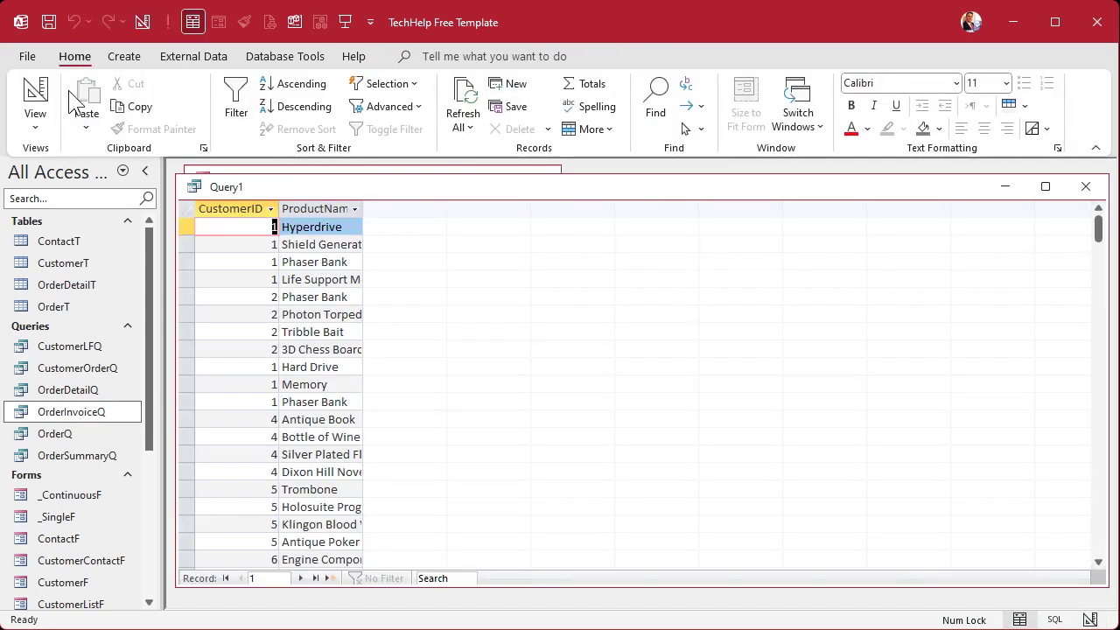
pyautogui.doubleClick(362, 208)
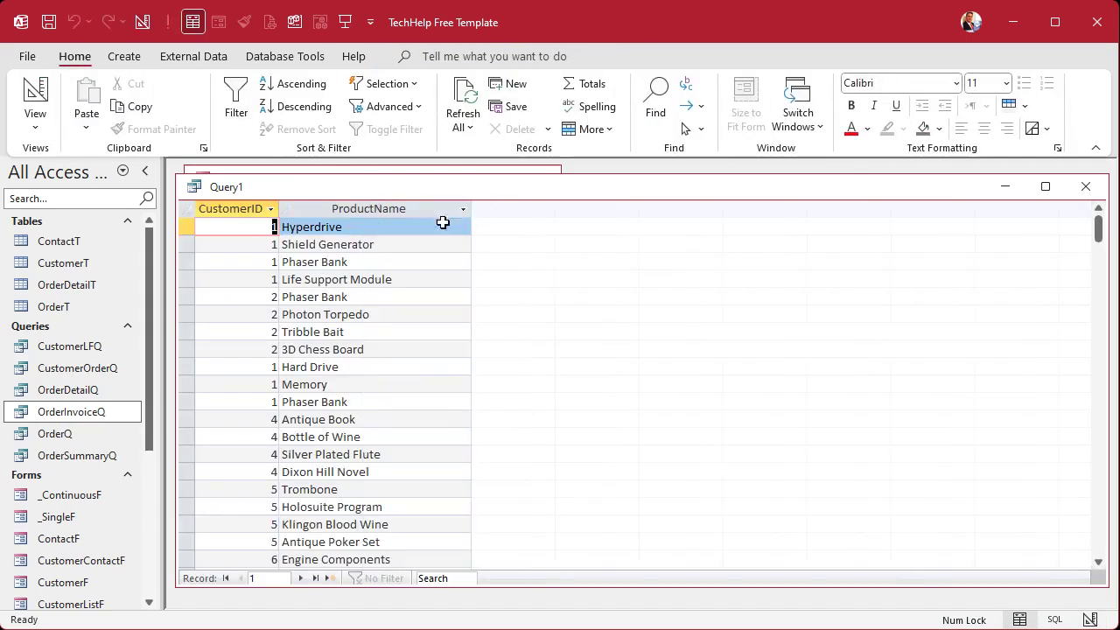
pyautogui.moveTo(187, 227); pyautogui.dragTo(195, 274)
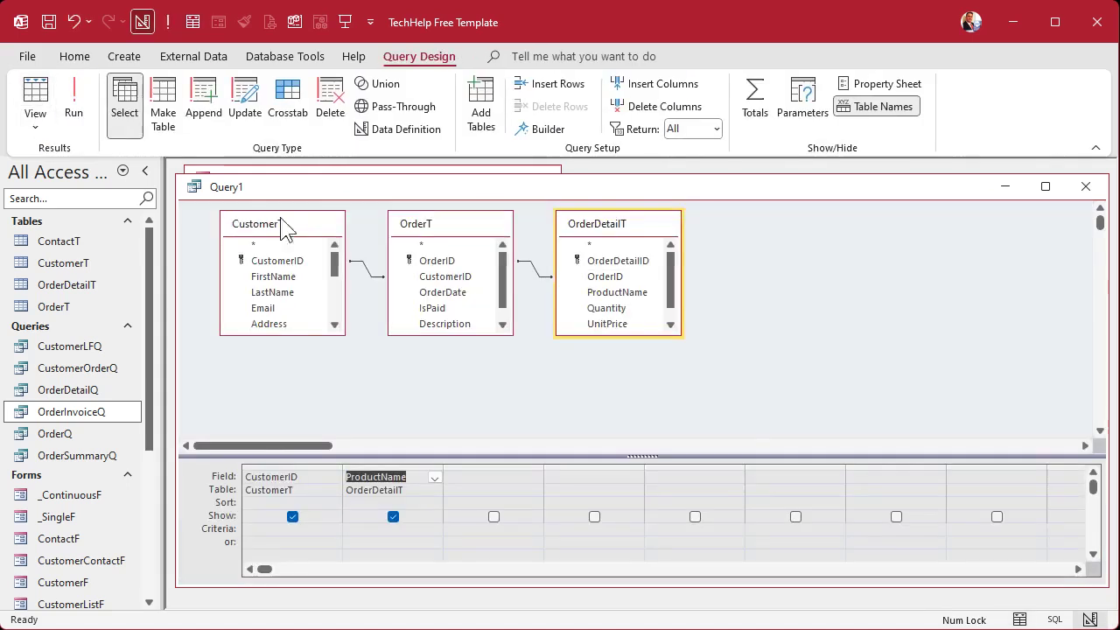
# Return the query to design view and sort the CustomerID field in ascending order.
pyautogui.click(35, 103)
pyautogui.click(332, 503)
pyautogui.click(280, 516)
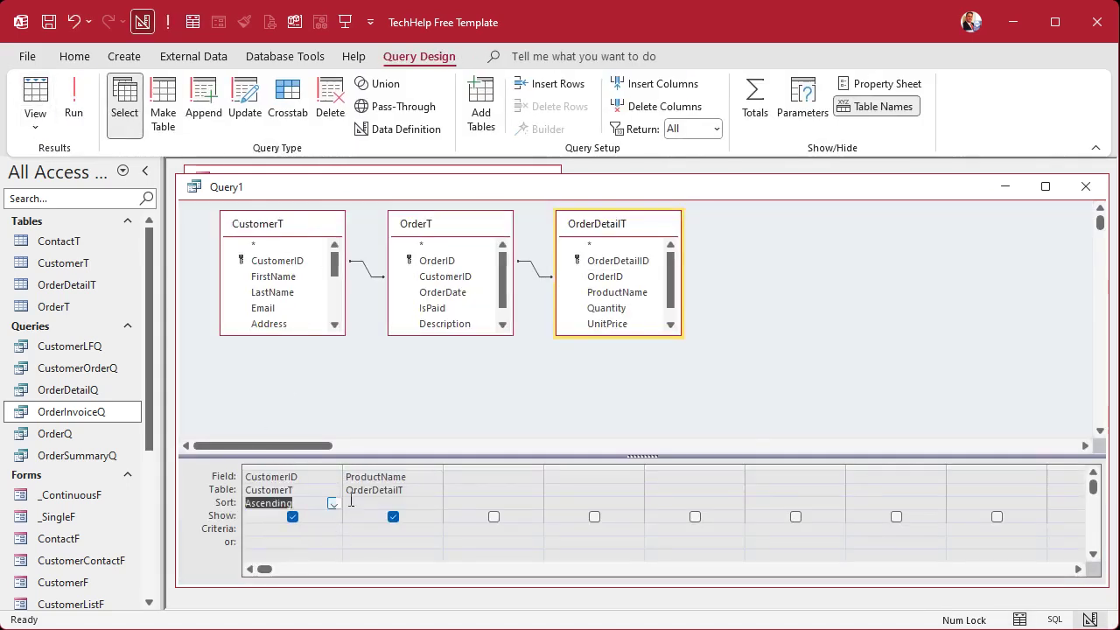
# Sort the ProductName field in ascending order as well, run the query and check customer 1's rows for repeated products.
pyautogui.click(434, 503)
pyautogui.click(372, 516)
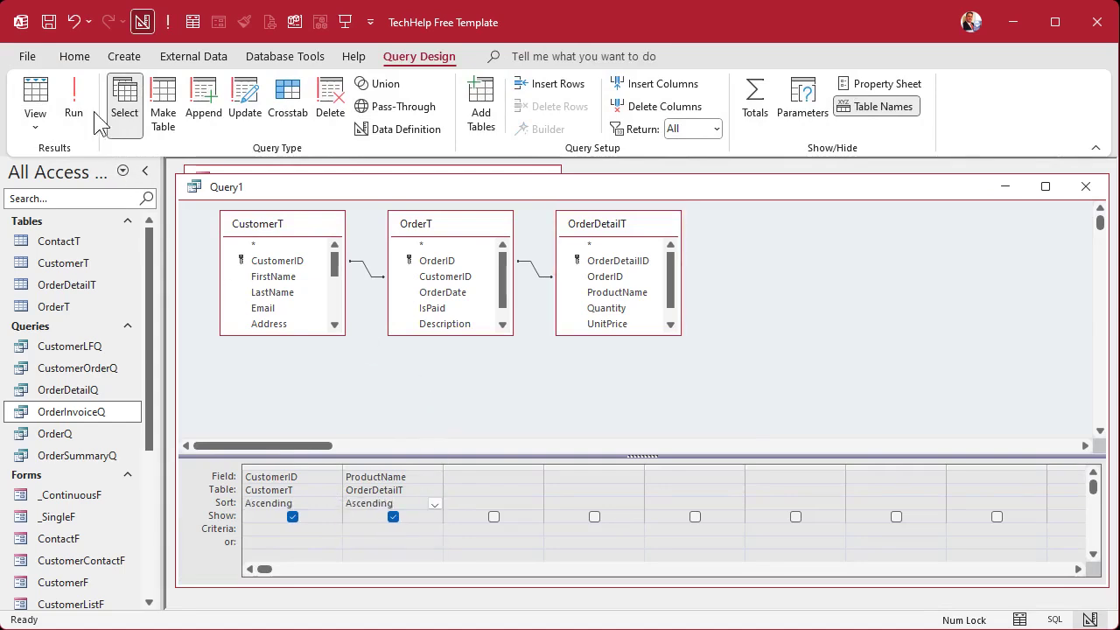
pyautogui.click(75, 91)
pyautogui.moveTo(186, 227); pyautogui.dragTo(191, 333)
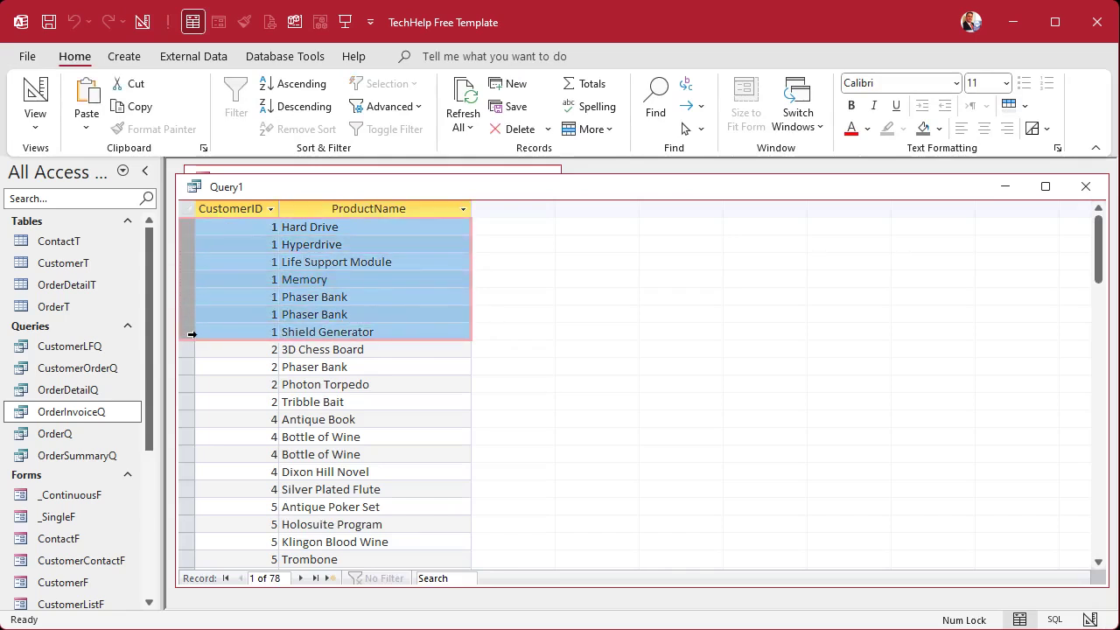
pyautogui.click(187, 297)
pyautogui.click(187, 315)
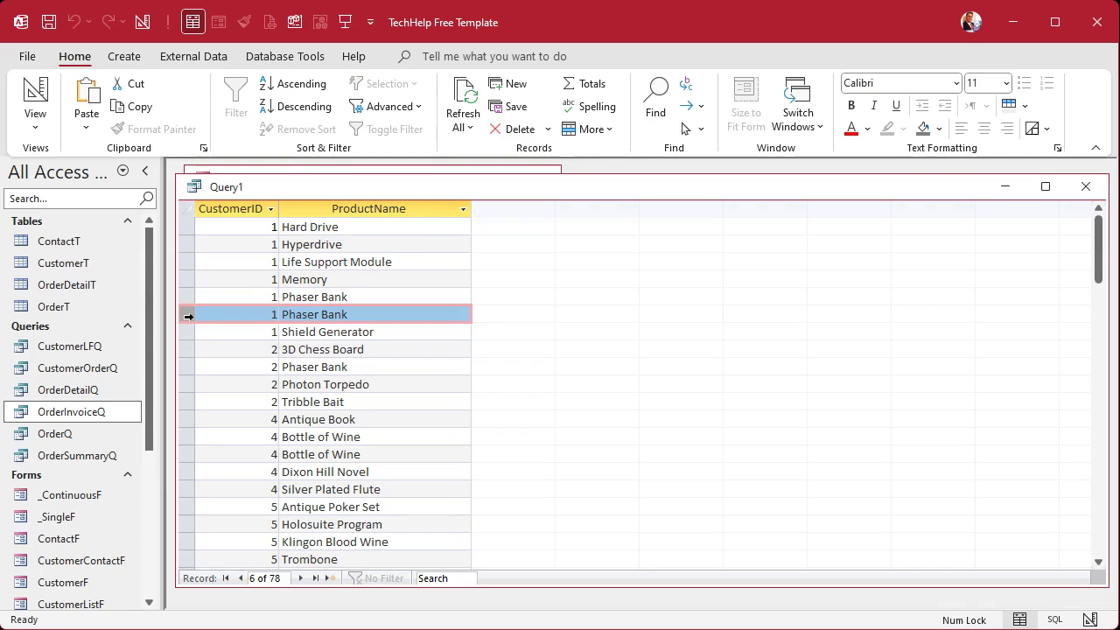
# Run the query again from design view and compare customer 1's two Phaser Bank rows.
pyautogui.click(35, 96)
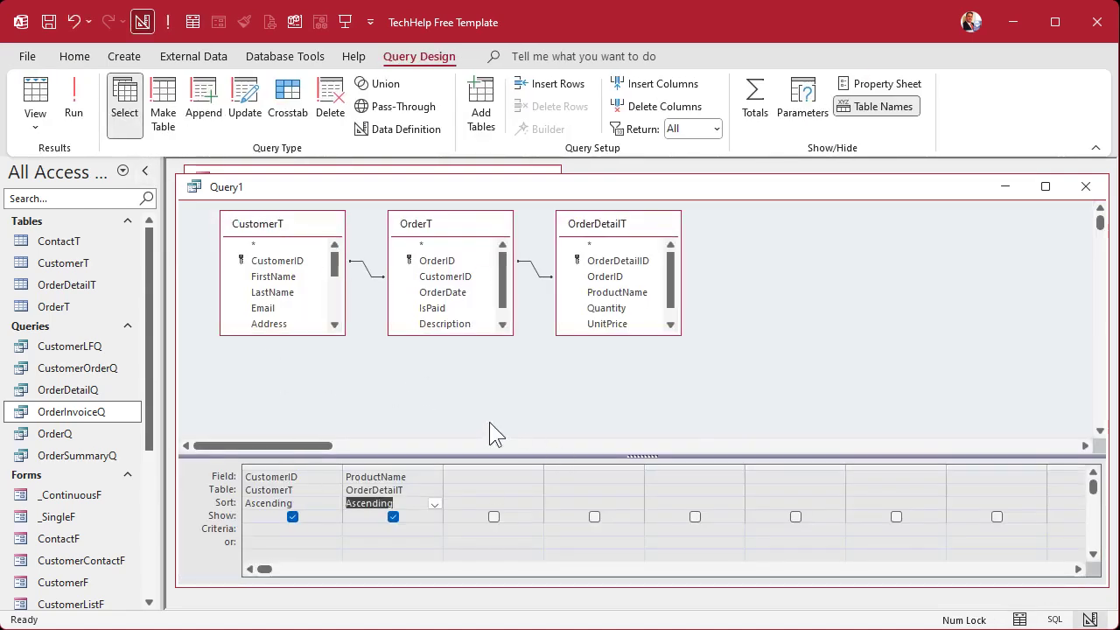
pyautogui.click(496, 362)
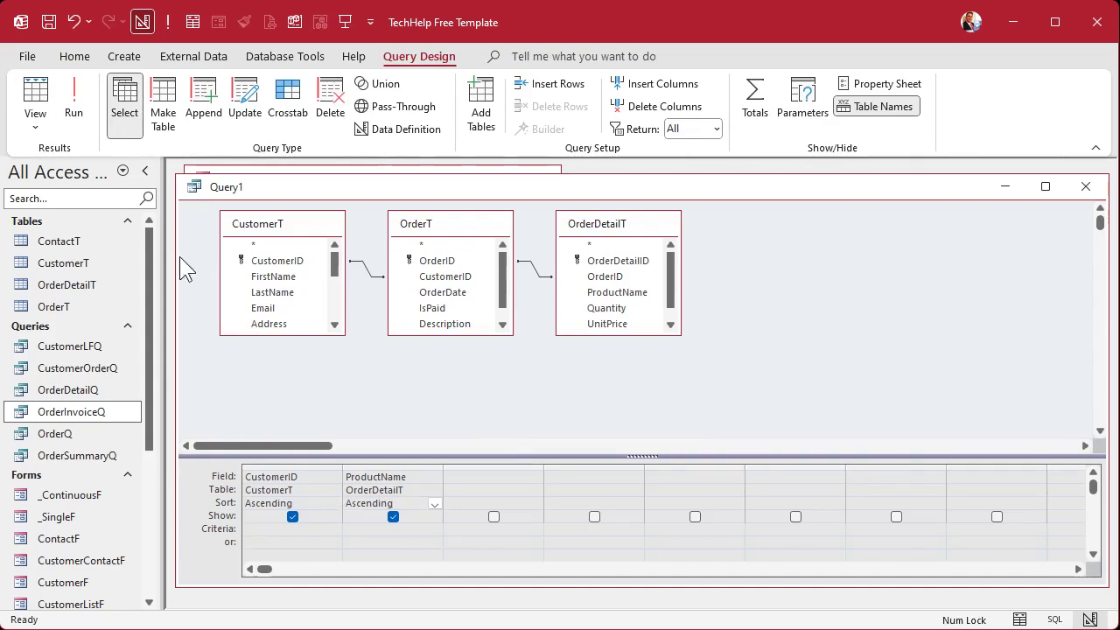
pyautogui.click(74, 94)
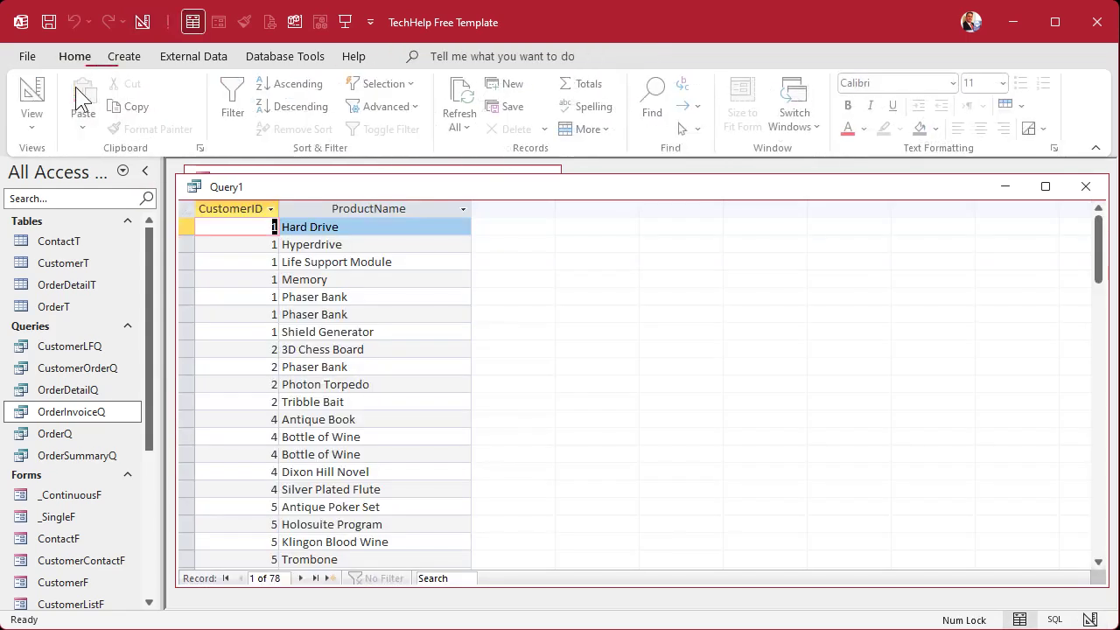
pyautogui.click(249, 210)
pyautogui.click(352, 210)
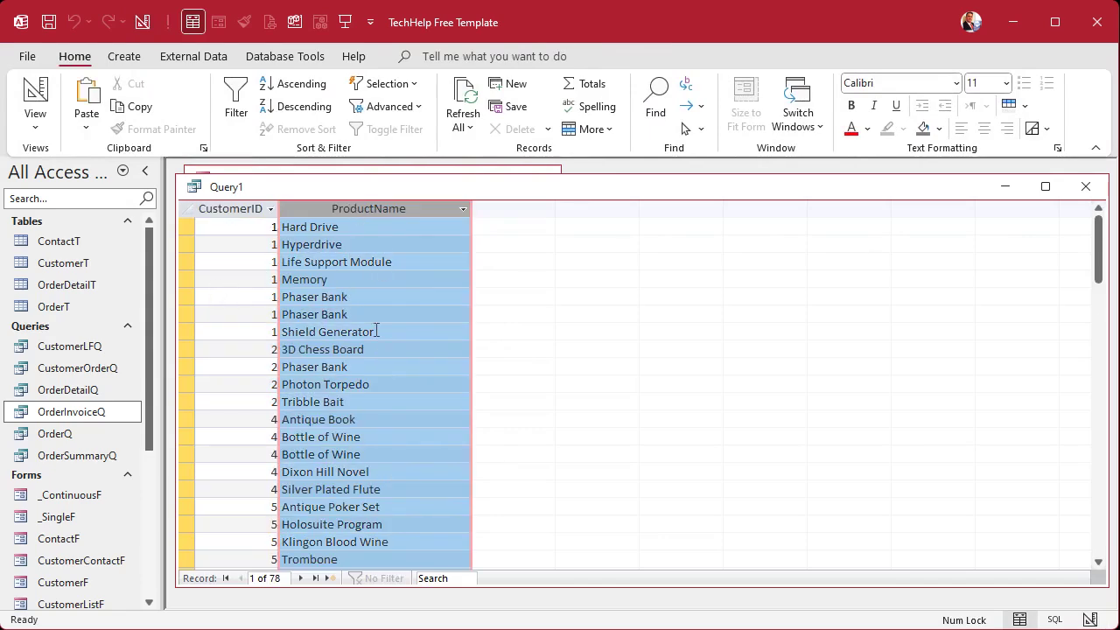
pyautogui.moveTo(185, 298); pyautogui.dragTo(185, 310)
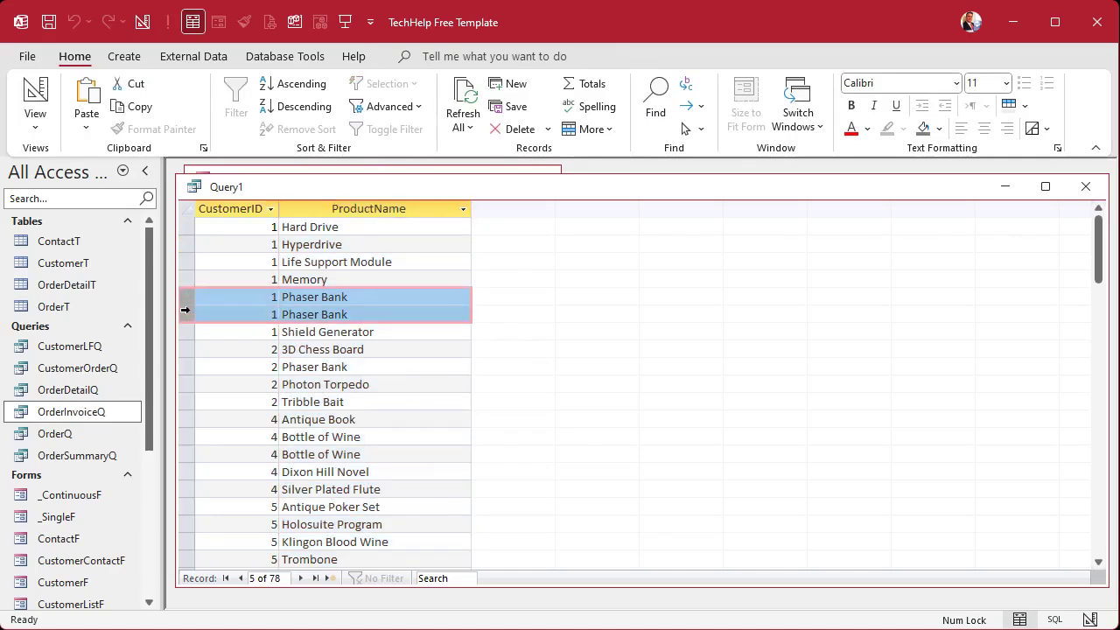
# Turn the query into a totals query grouped by CustomerID and ProductName, and run it to check customer 1's Phaser Bank row.
pyautogui.click(33, 94)
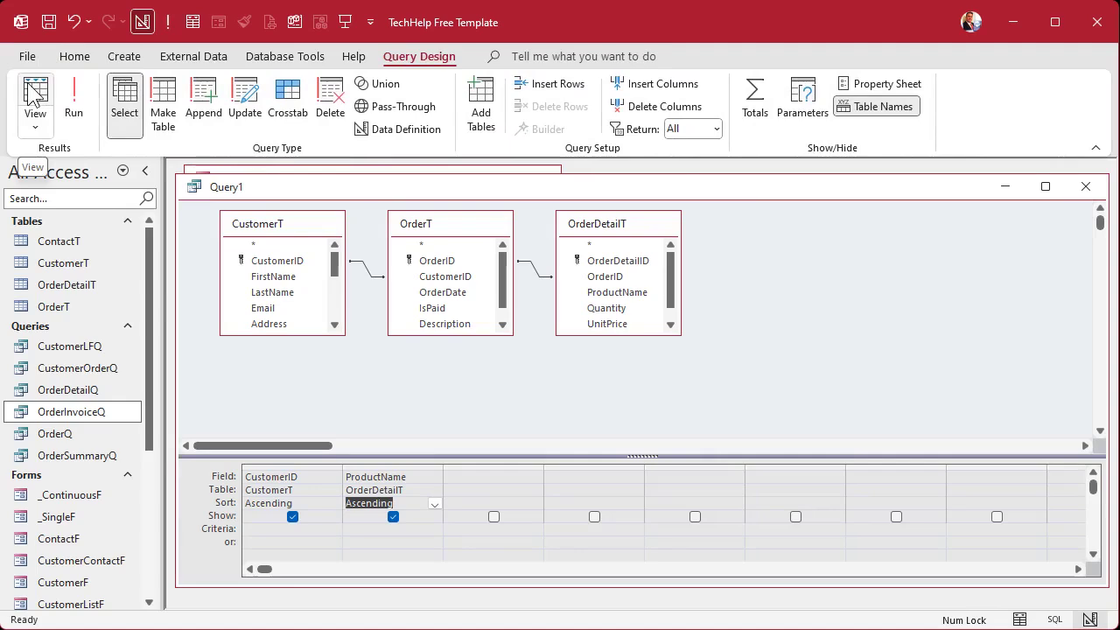
pyautogui.click(762, 97)
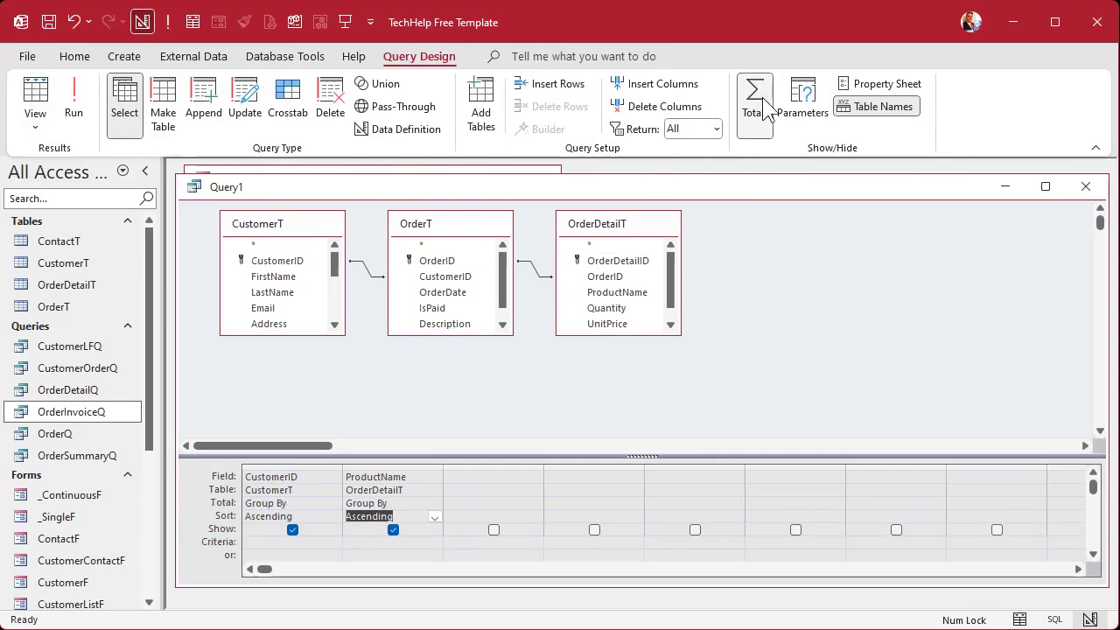
pyautogui.click(298, 505)
pyautogui.click(415, 504)
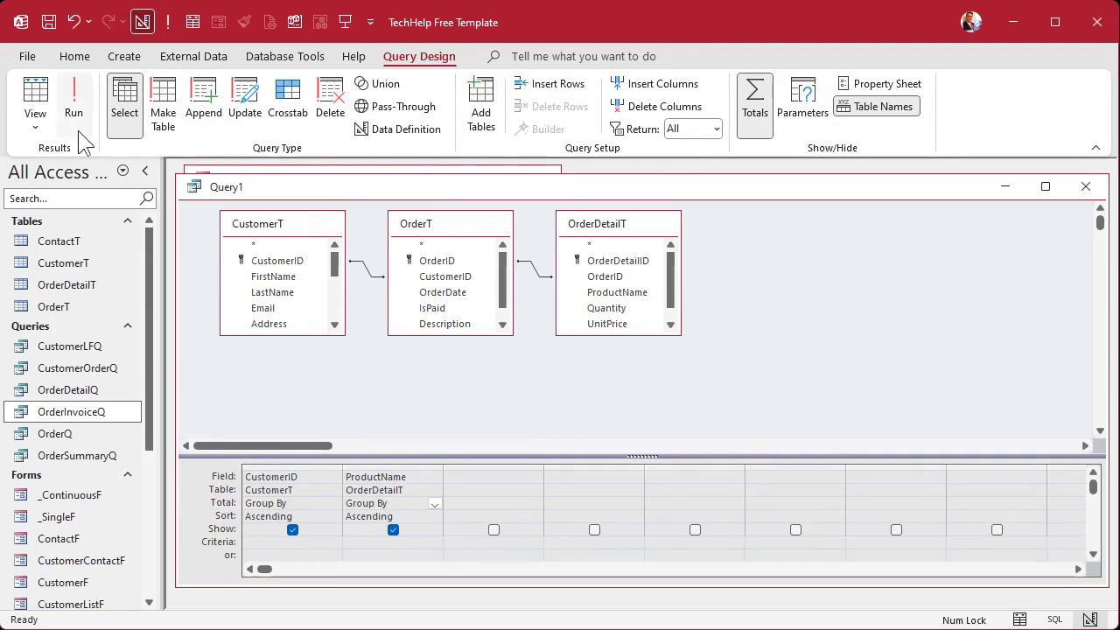
pyautogui.click(73, 100)
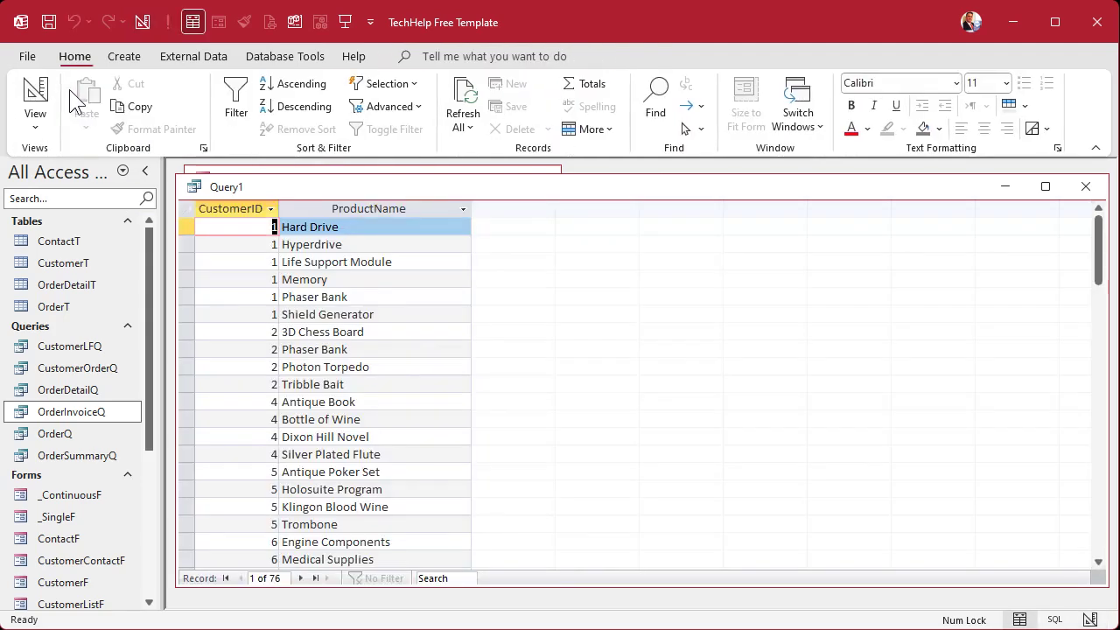
pyautogui.click(187, 297)
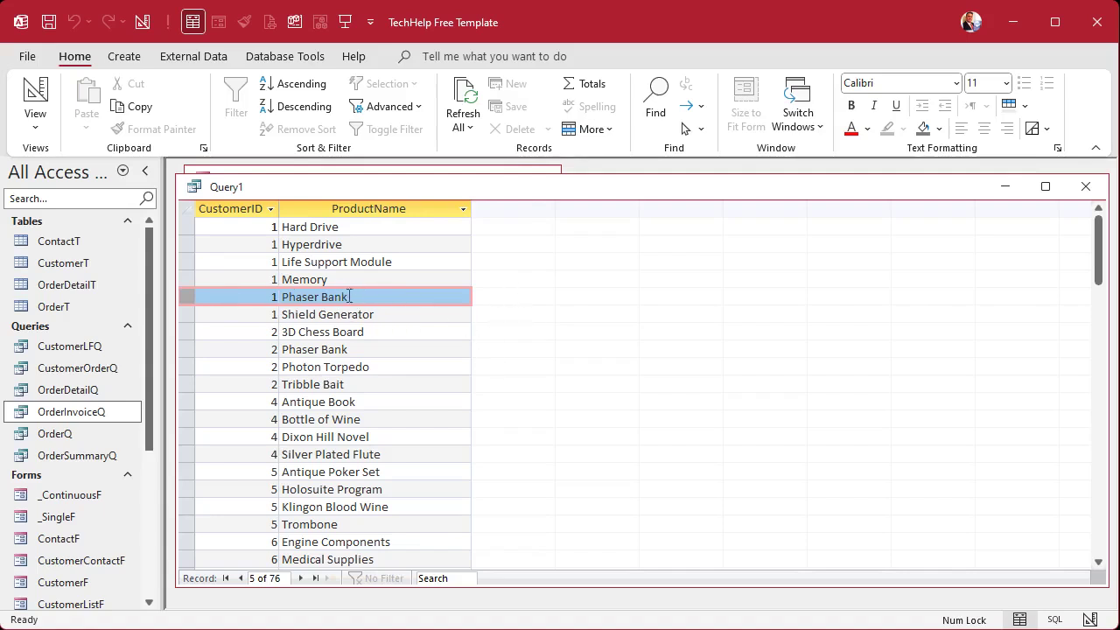
# Try setting the CustomerID field's total to Count, and run the query to review the counts per product.
pyautogui.click(35, 92)
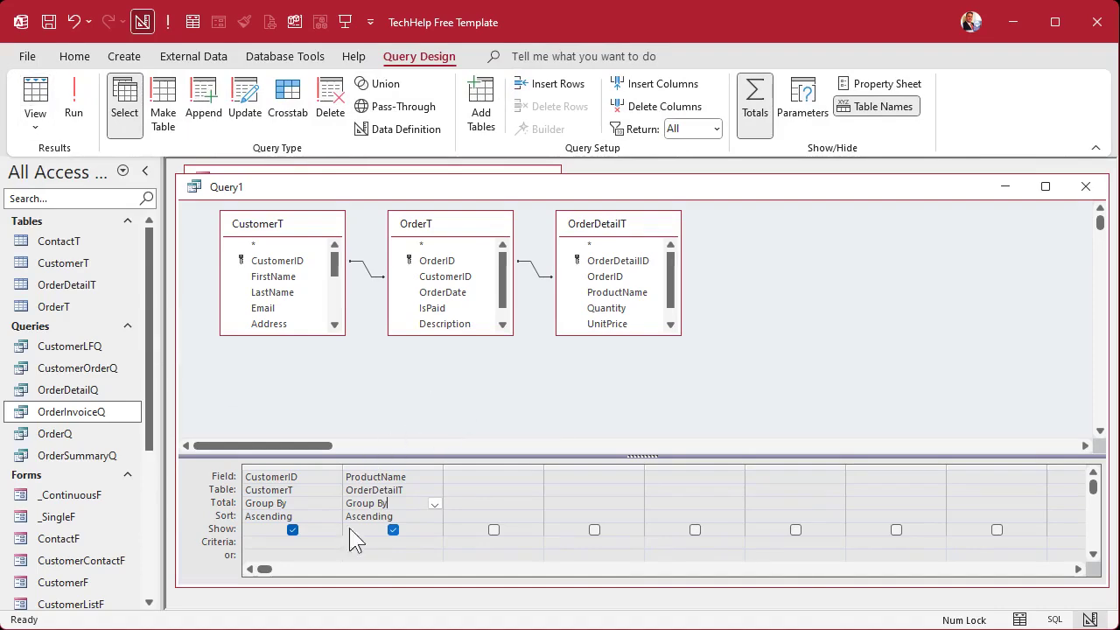
pyautogui.click(335, 503)
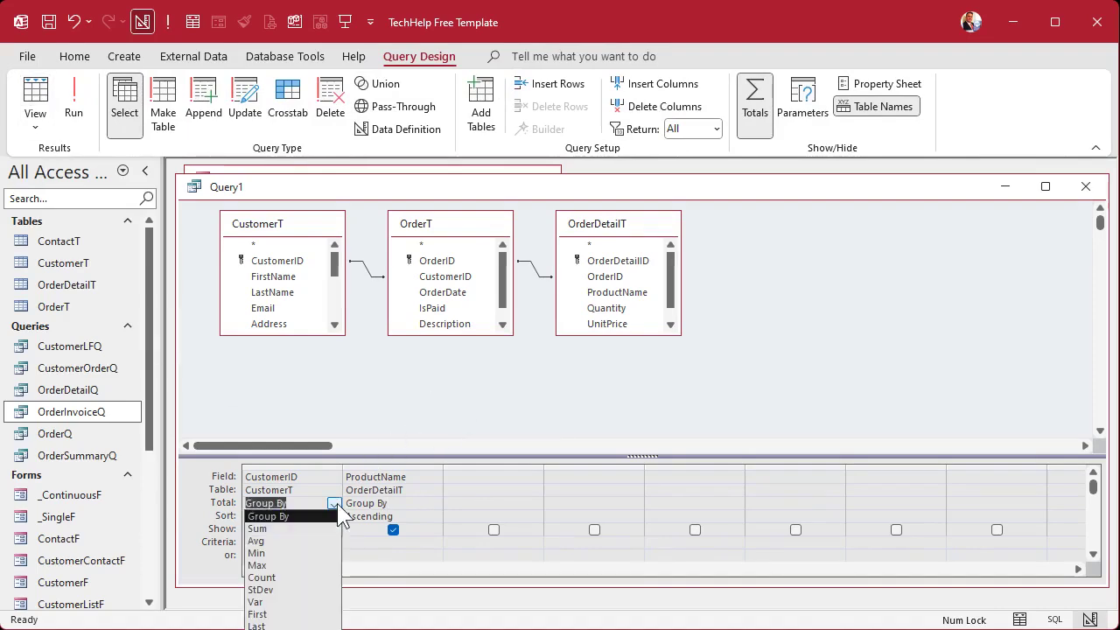
pyautogui.click(313, 578)
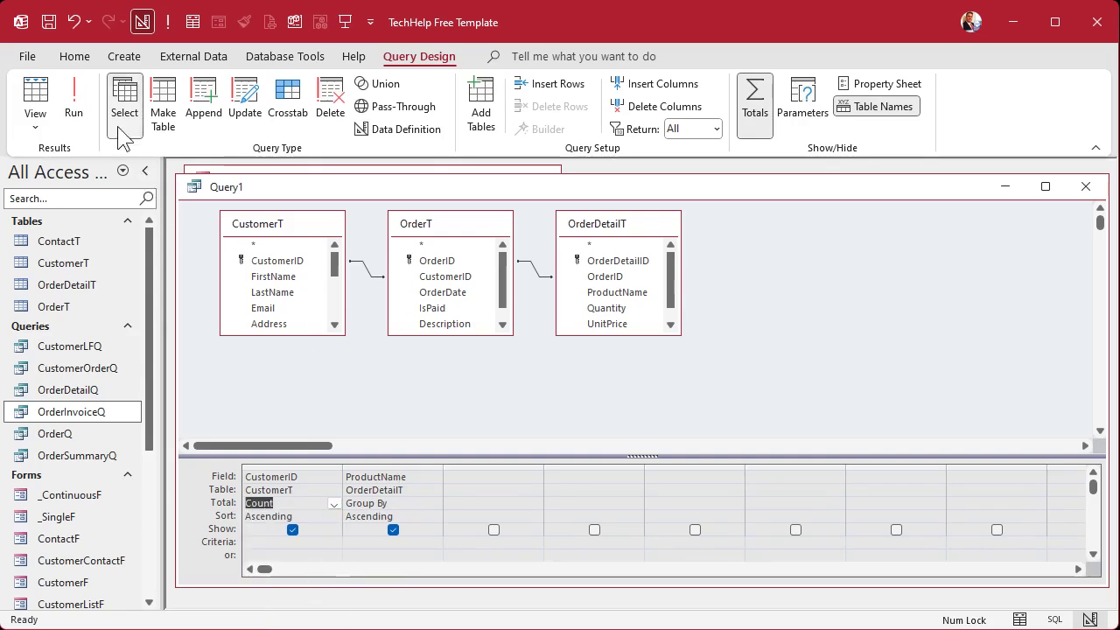
pyautogui.click(75, 96)
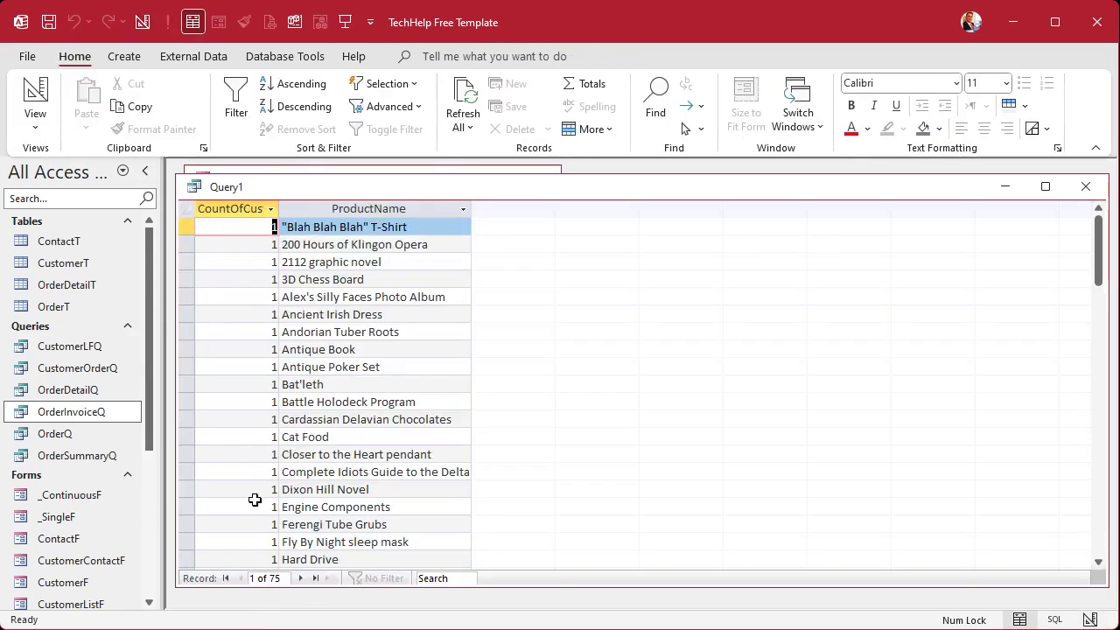
pyautogui.scroll(-4, 334, 350)
pyautogui.scroll(-4, 334, 350)
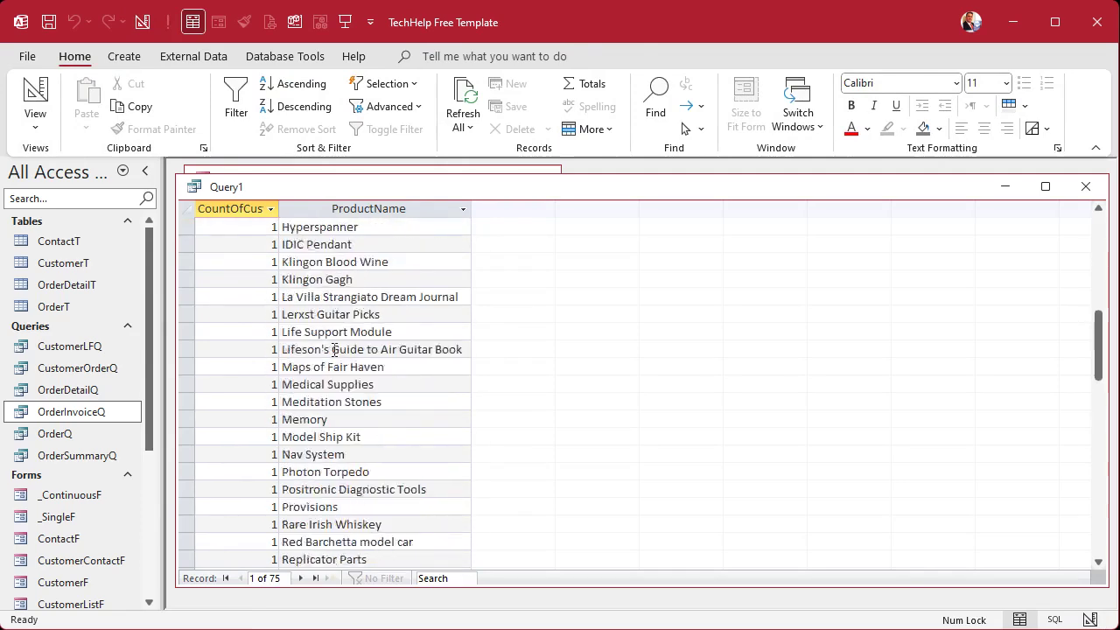
pyautogui.scroll(8, 345, 348)
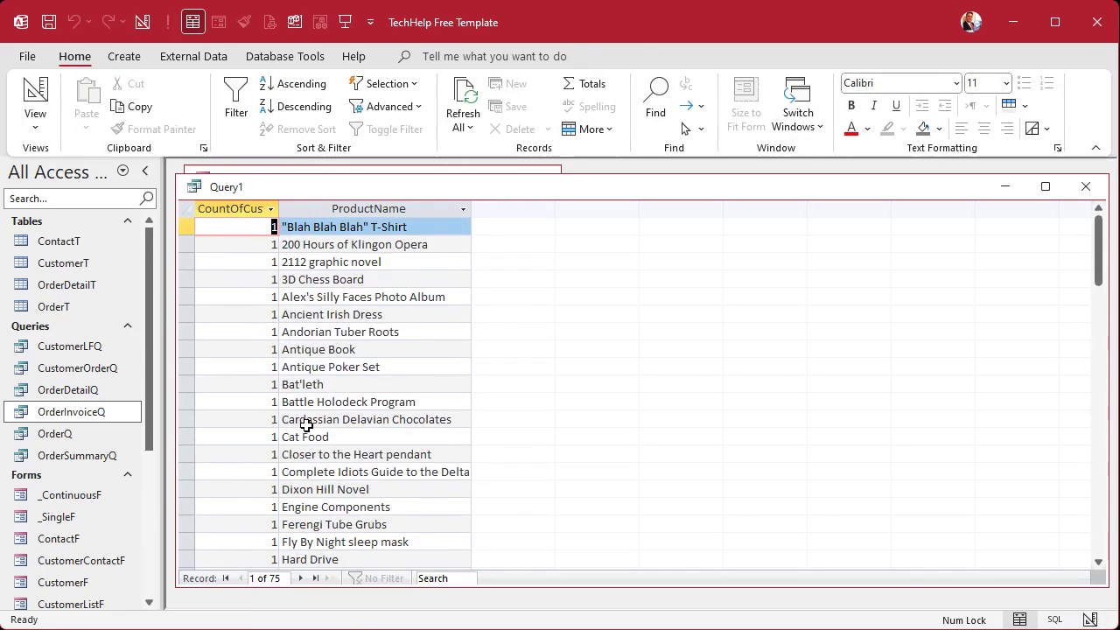
# Return to design view and set the CustomerID field's total back to Group By.
pyautogui.click(35, 96)
pyautogui.click(333, 503)
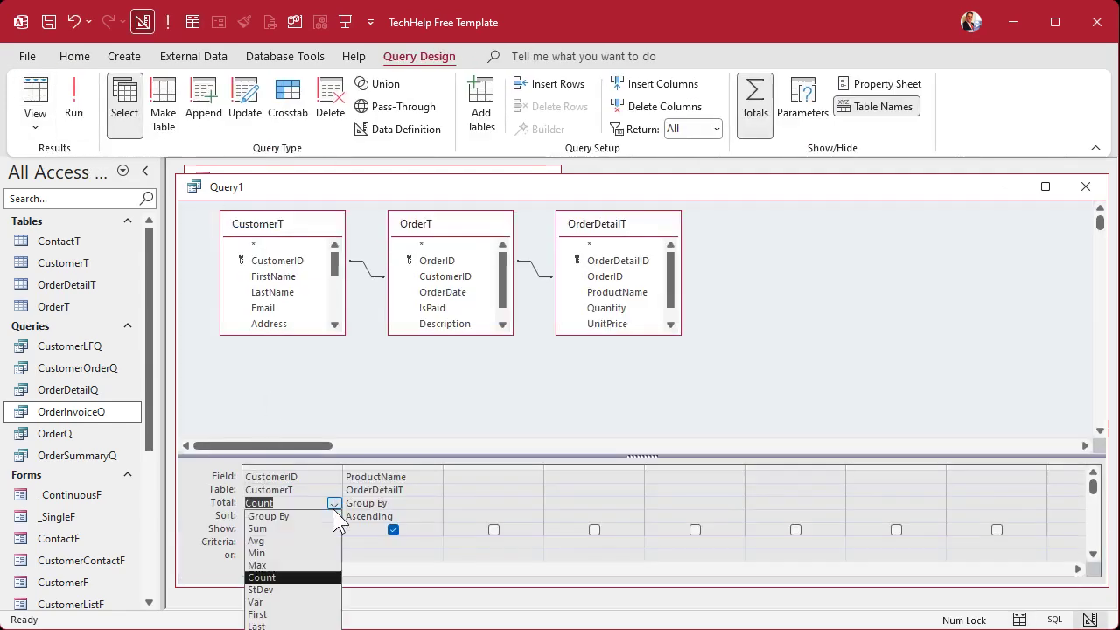
pyautogui.click(278, 514)
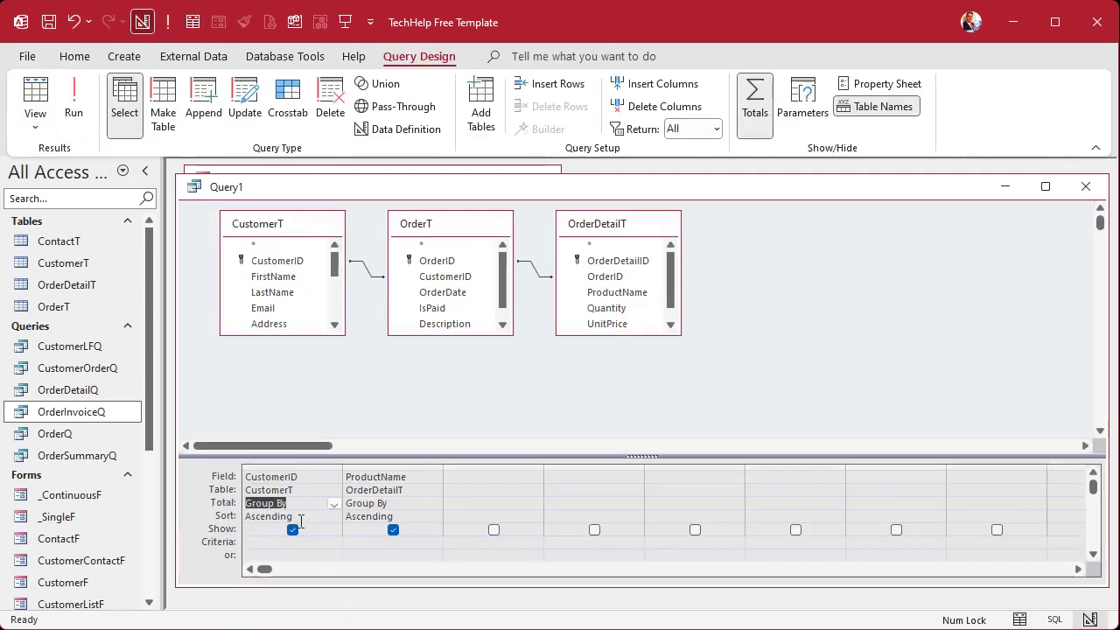
# Add CustomerID from CustomerT a second time with its total set to Count, and run the query to check the repeated products.
pyautogui.click(468, 473)
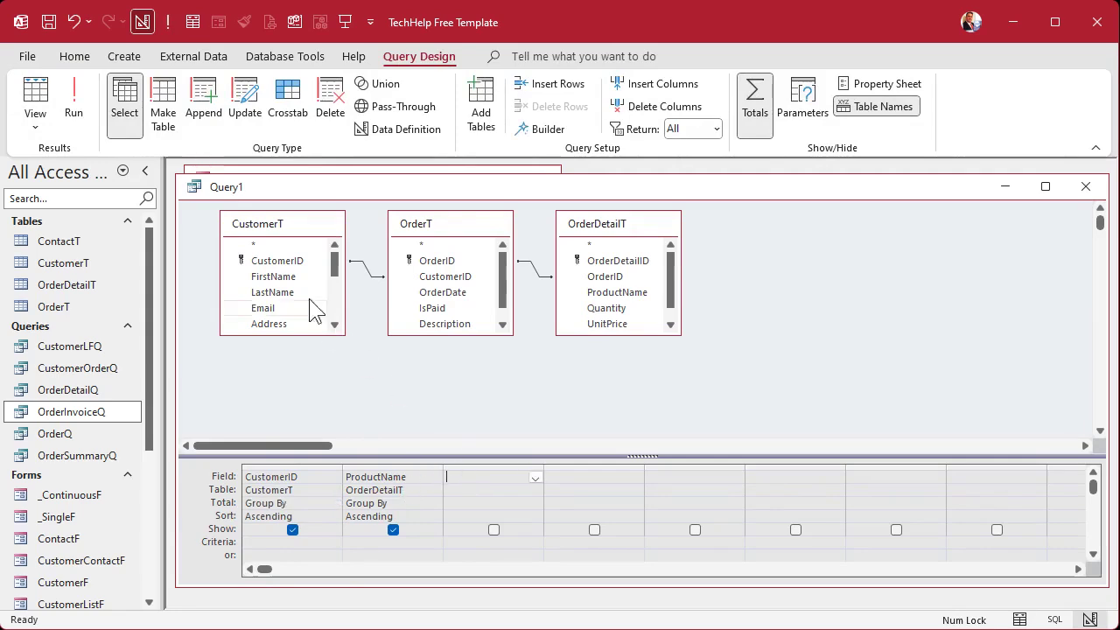
pyautogui.doubleClick(266, 263)
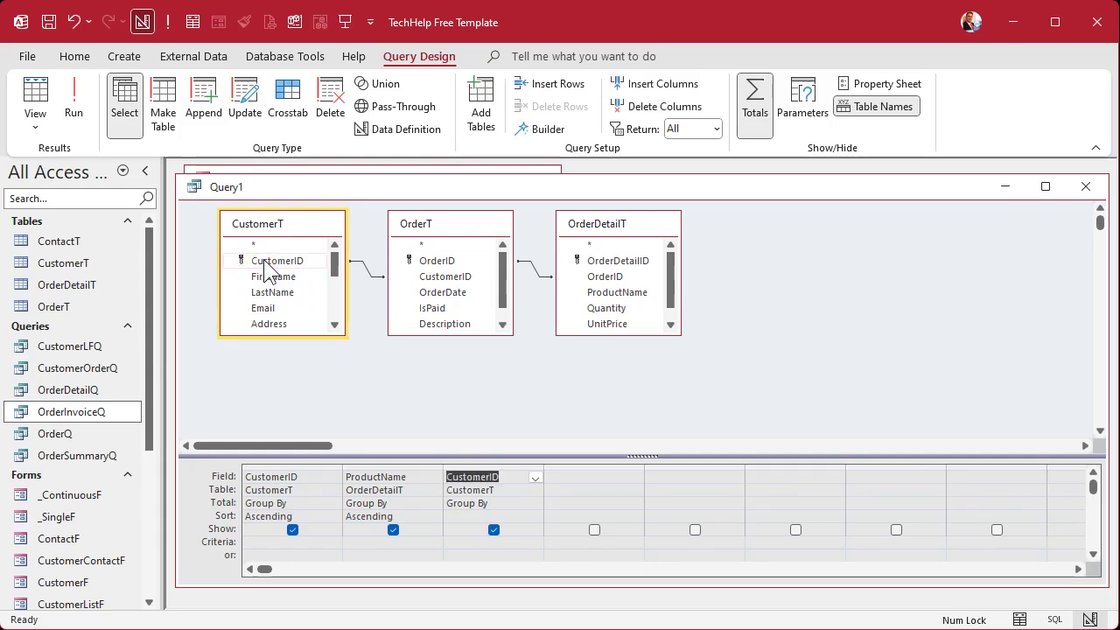
pyautogui.click(534, 504)
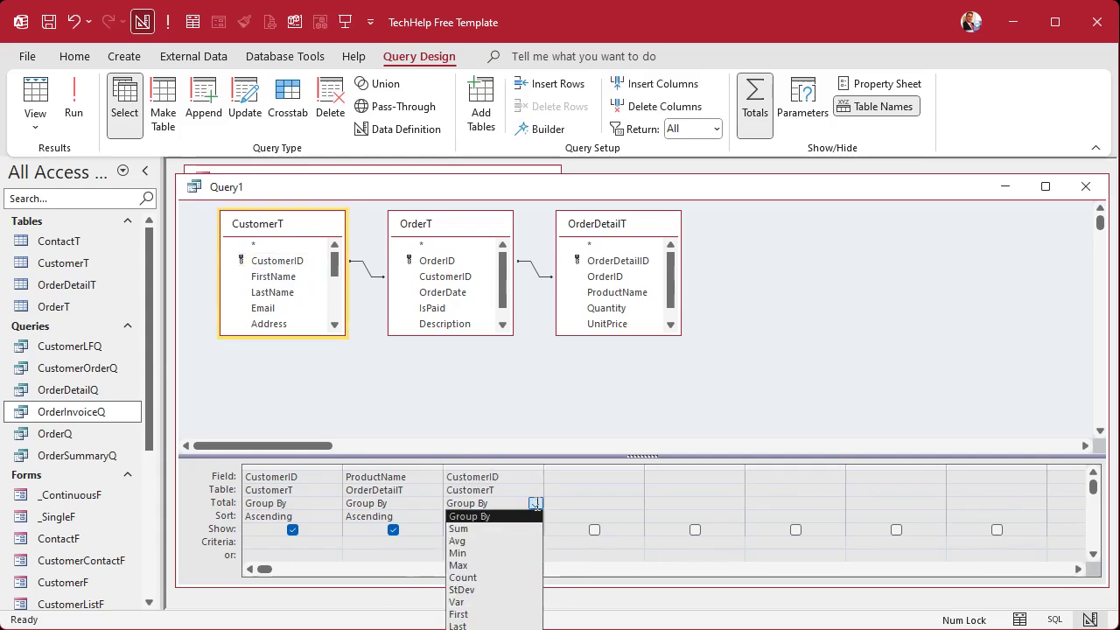
pyautogui.click(463, 578)
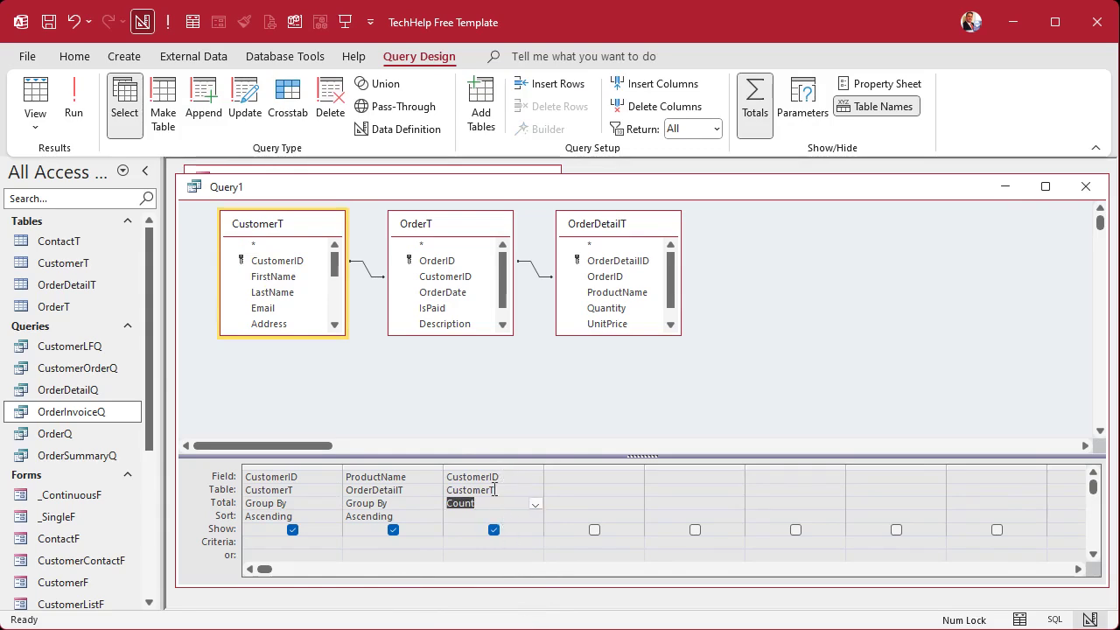
pyautogui.click(74, 98)
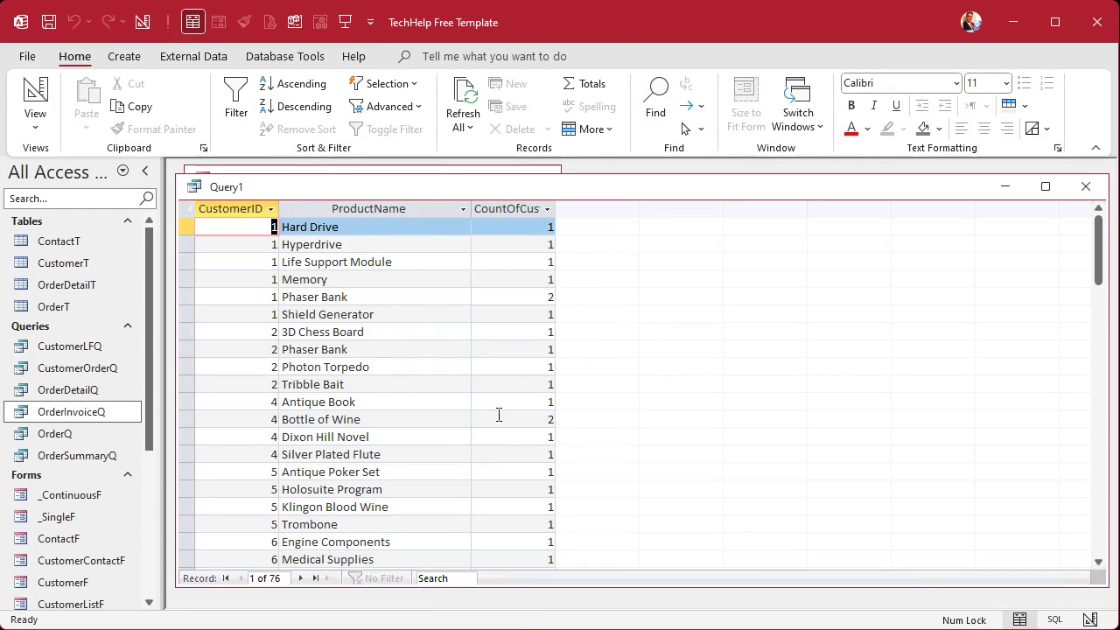
pyautogui.click(187, 296)
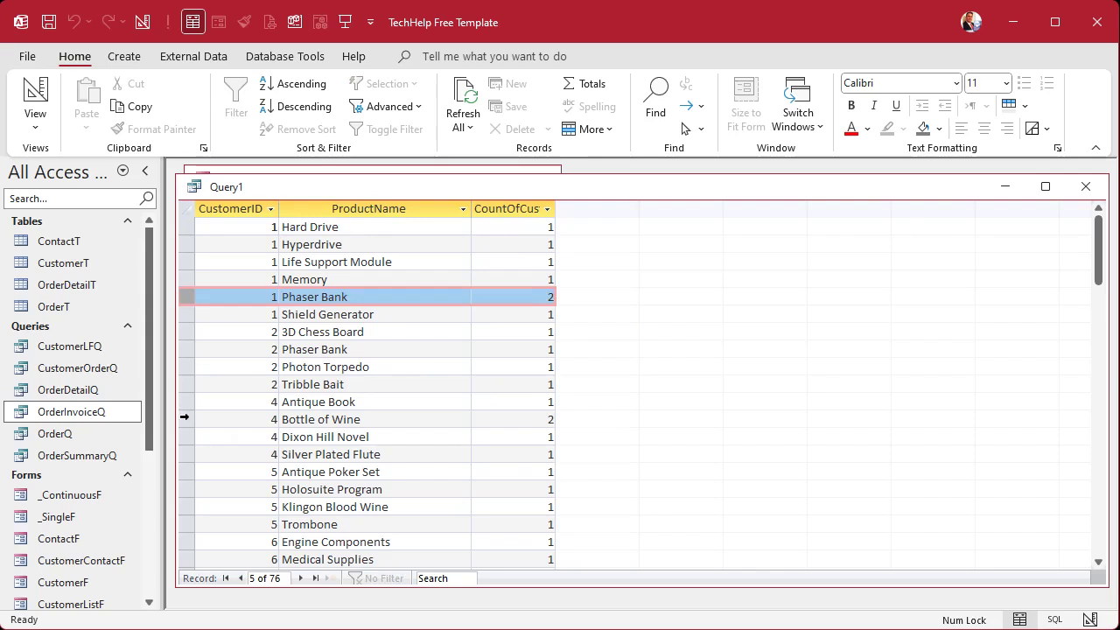
pyautogui.click(185, 419)
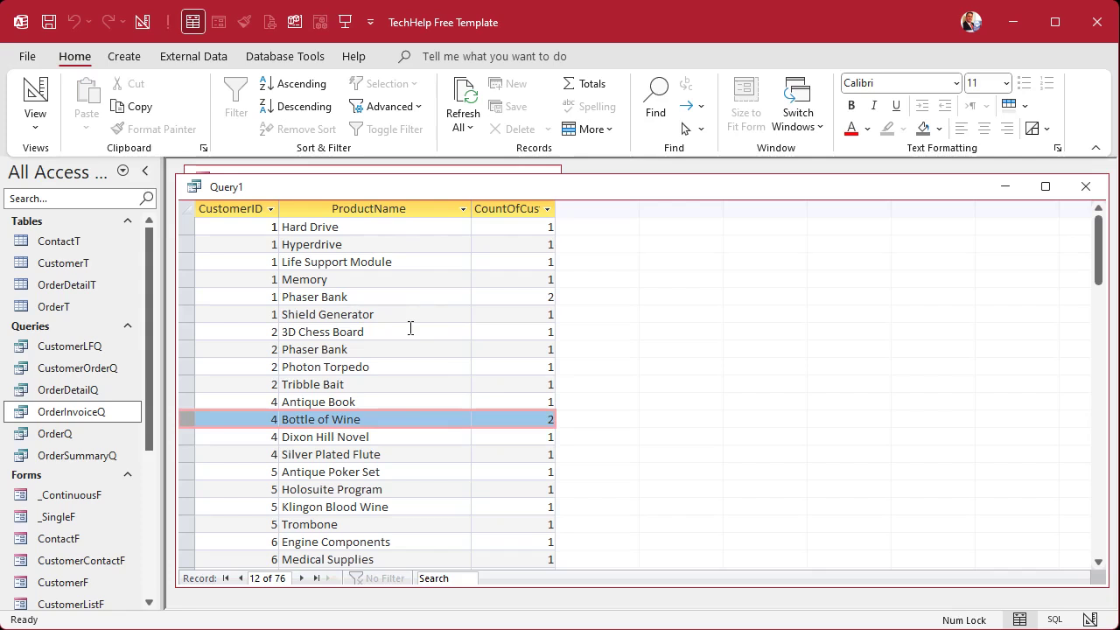
# Add the criterion >1 to the counted CustomerID field, and run the query with the count column widened to show its heading.
pyautogui.click(39, 96)
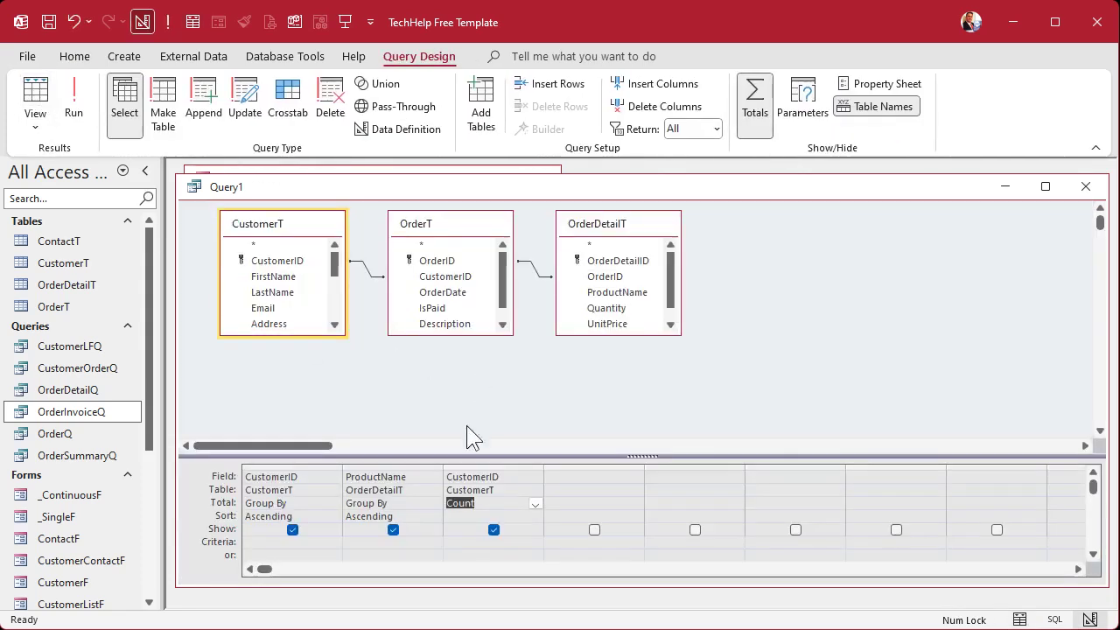
pyautogui.click(452, 543)
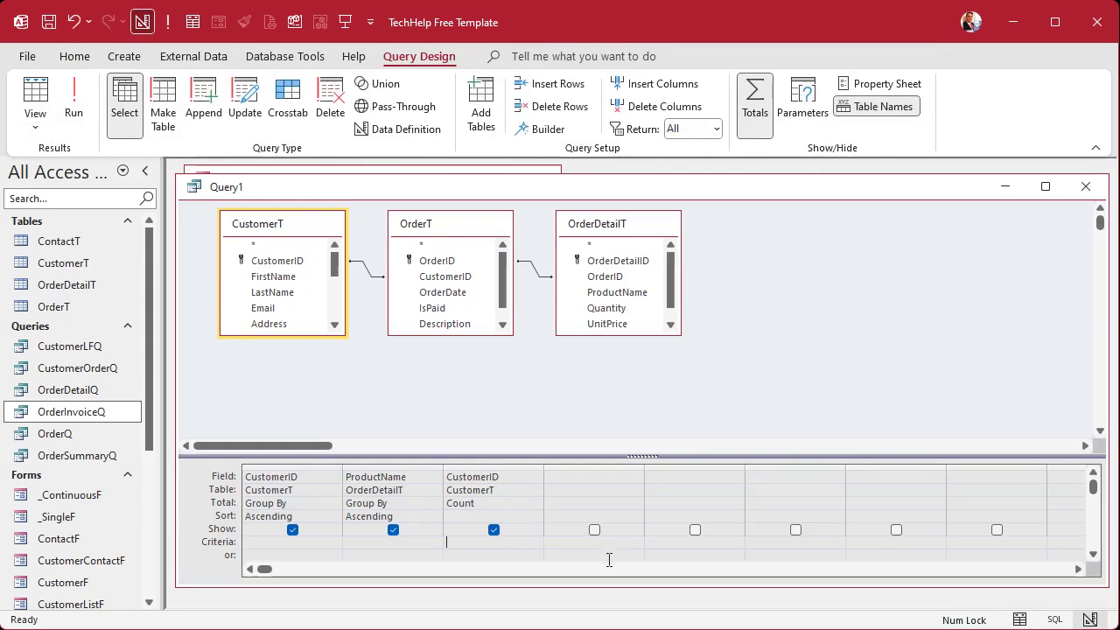
pyautogui.write('>1')
pyautogui.click(76, 105)
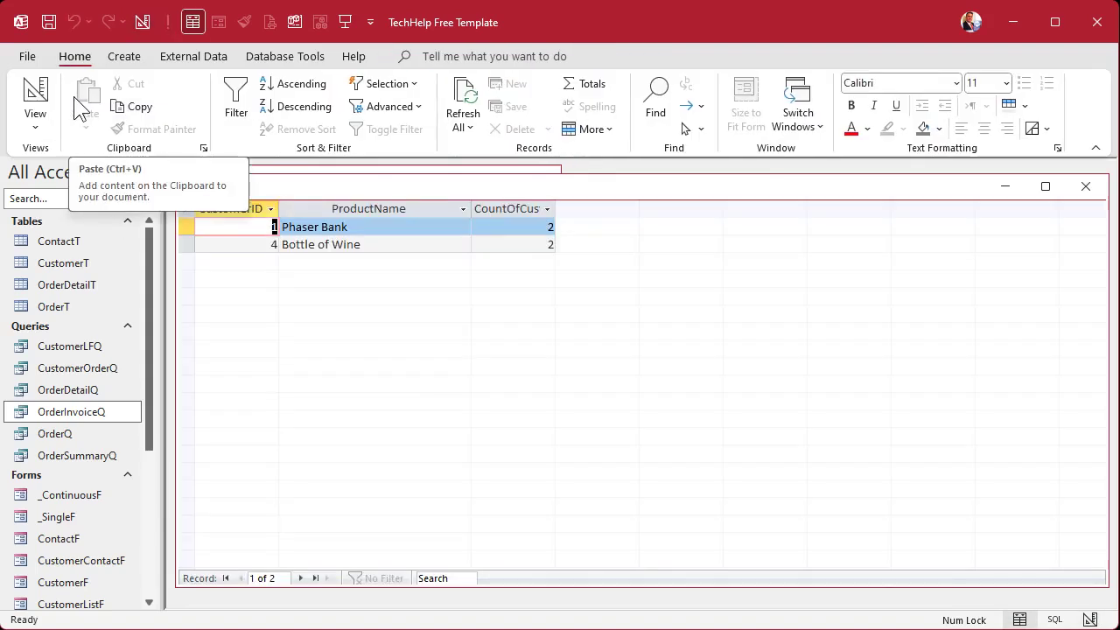
pyautogui.moveTo(555, 209); pyautogui.dragTo(654, 210)
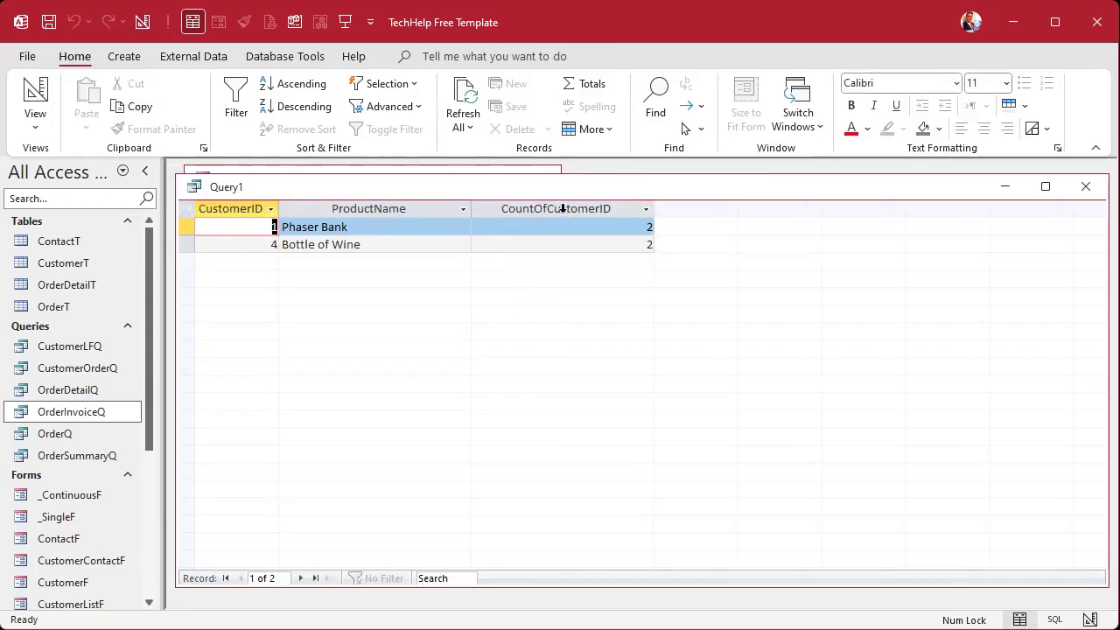
# Return to design view and give the counted CustomerID field the alias ProductCount, so its field expression reads ProductCount: CustomerID.
pyautogui.click(35, 97)
pyautogui.click(468, 476)
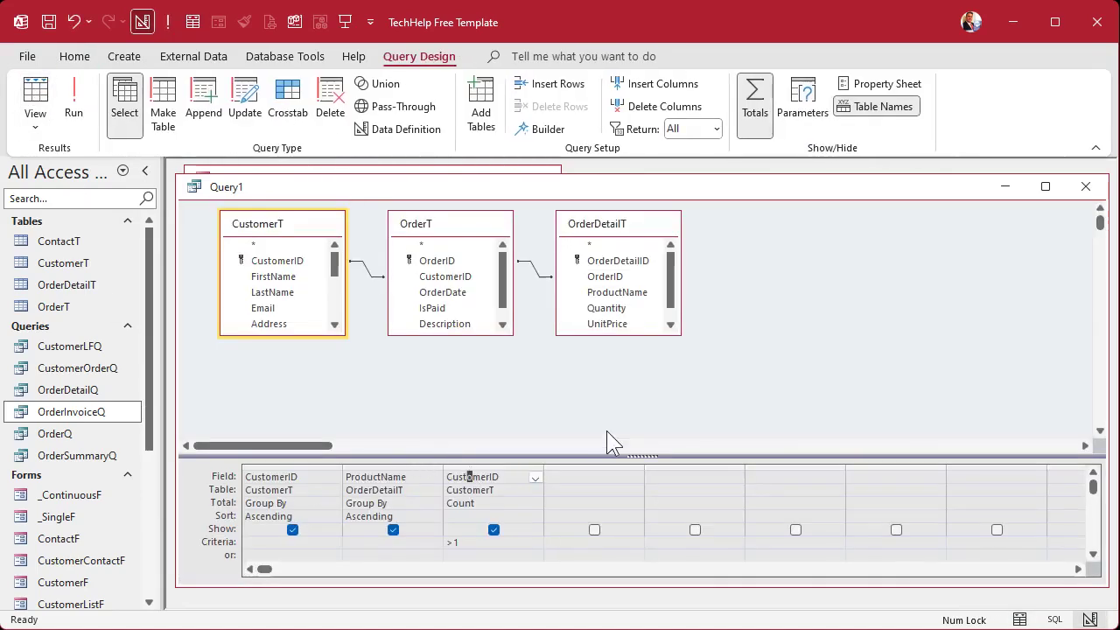
pyautogui.hotkey('shift', 'F2')
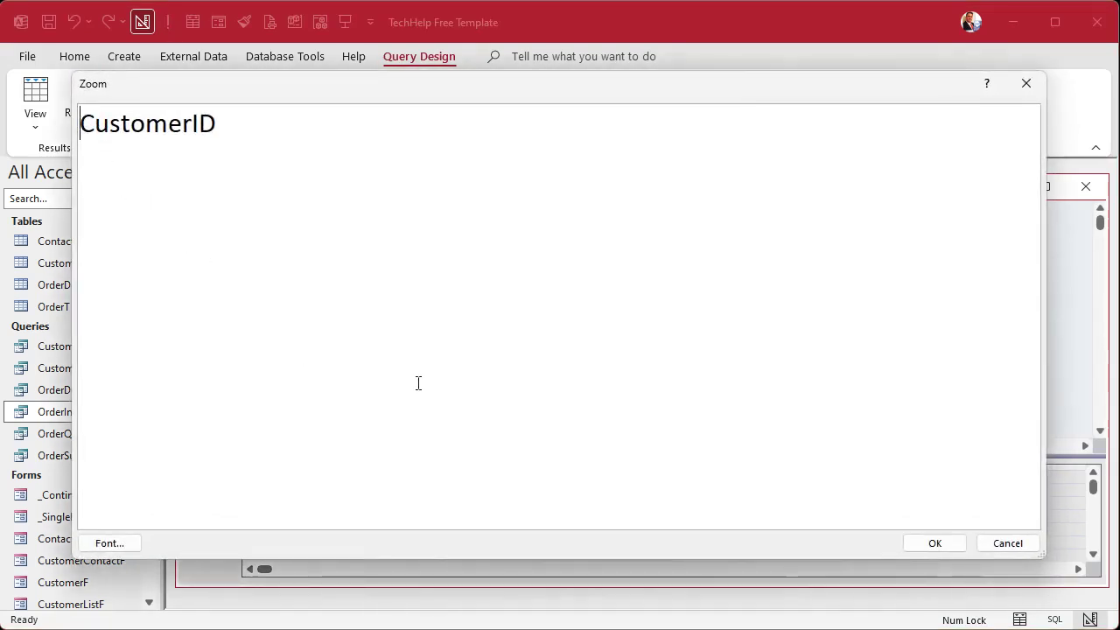
pyautogui.write('ProductCount:')
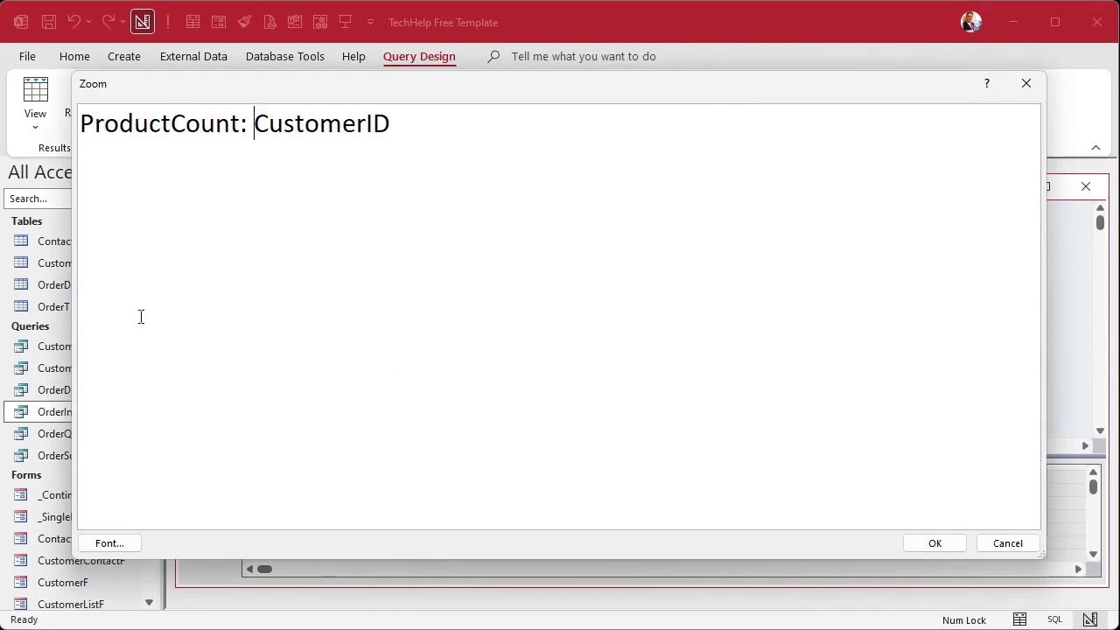
pyautogui.moveTo(254, 123); pyautogui.dragTo(68, 125)
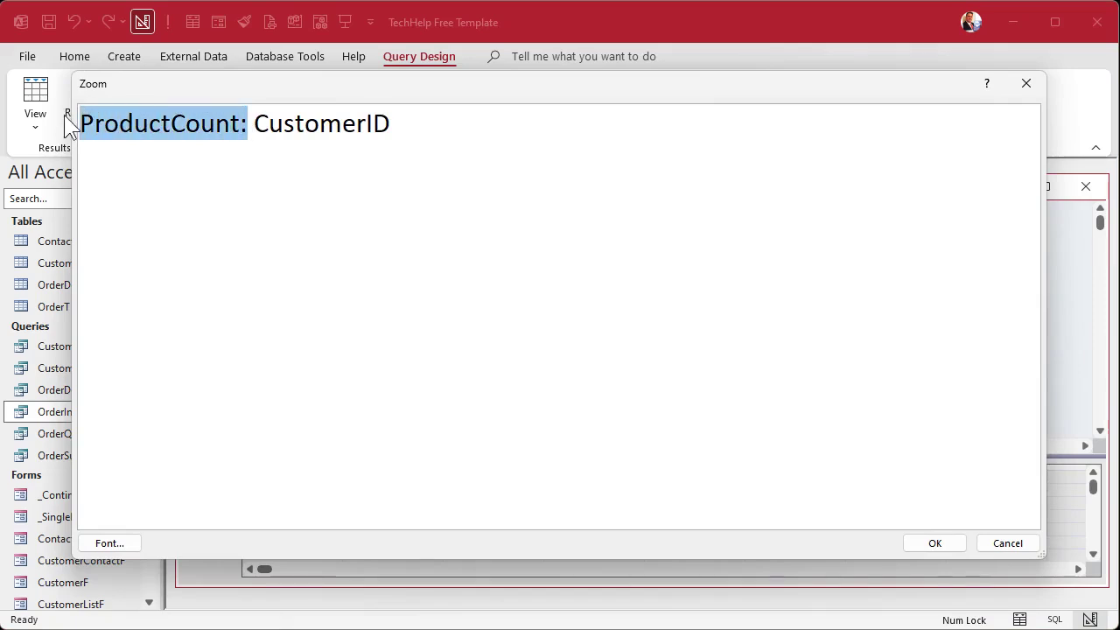
pyautogui.click(234, 198)
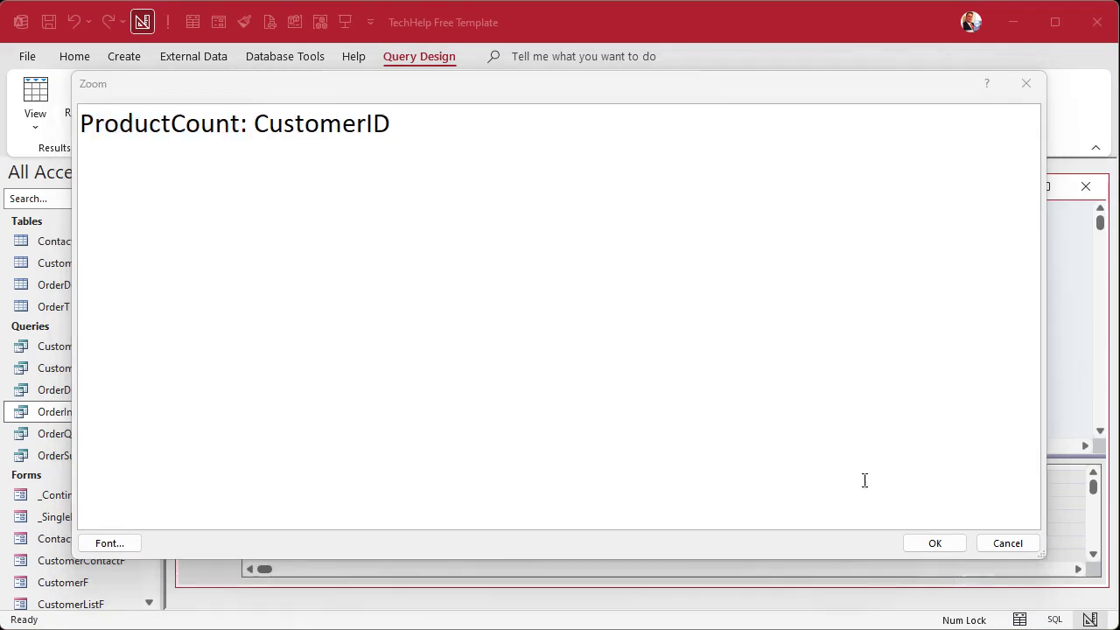
pyautogui.click(943, 547)
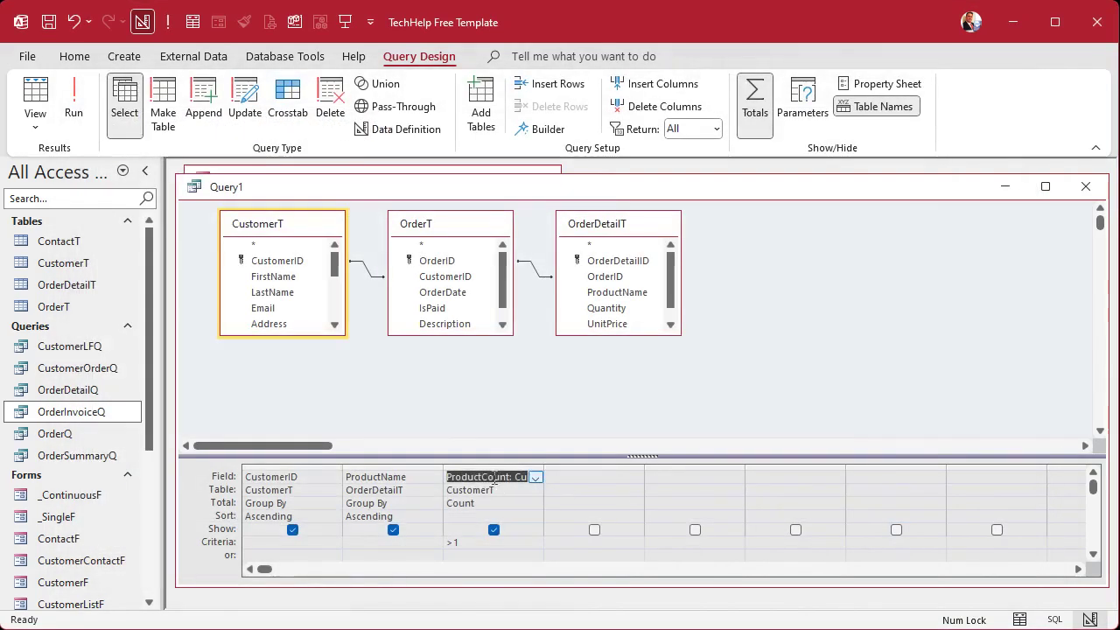
# Run the query and fit the widths of the ProductName and ProductCount columns to their contents.
pyautogui.click(457, 414)
pyautogui.click(74, 103)
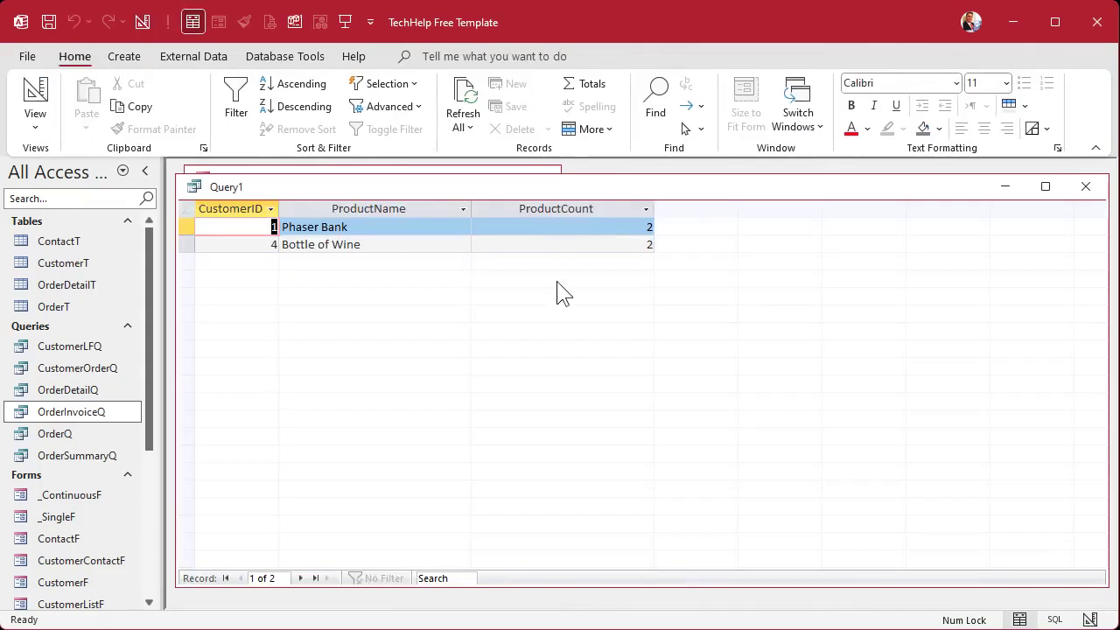
pyautogui.doubleClick(471, 209)
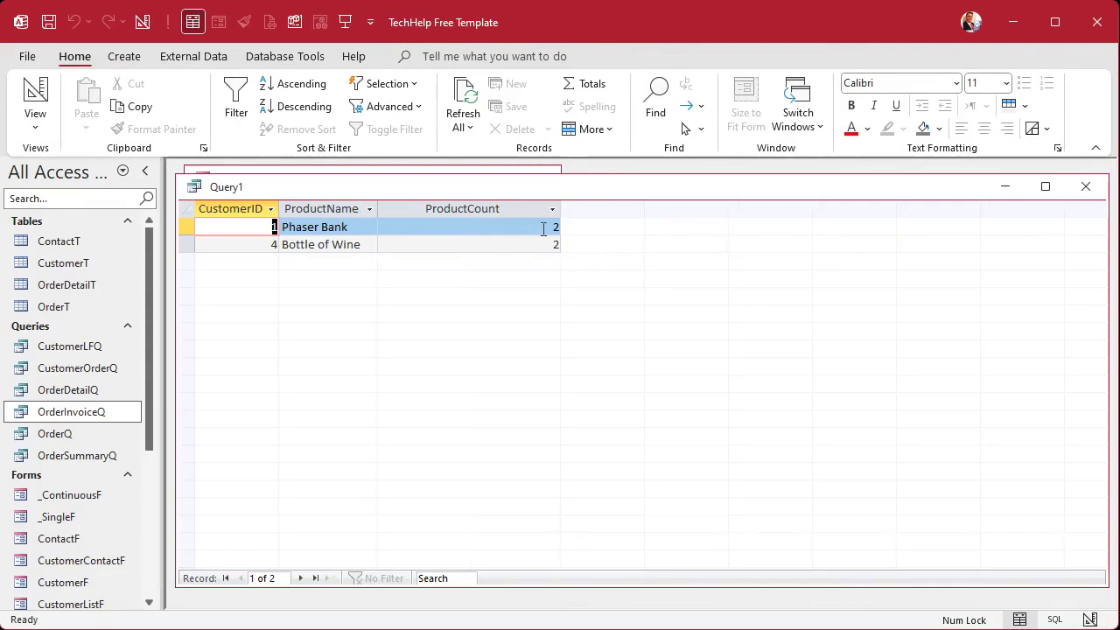
pyautogui.doubleClick(560, 209)
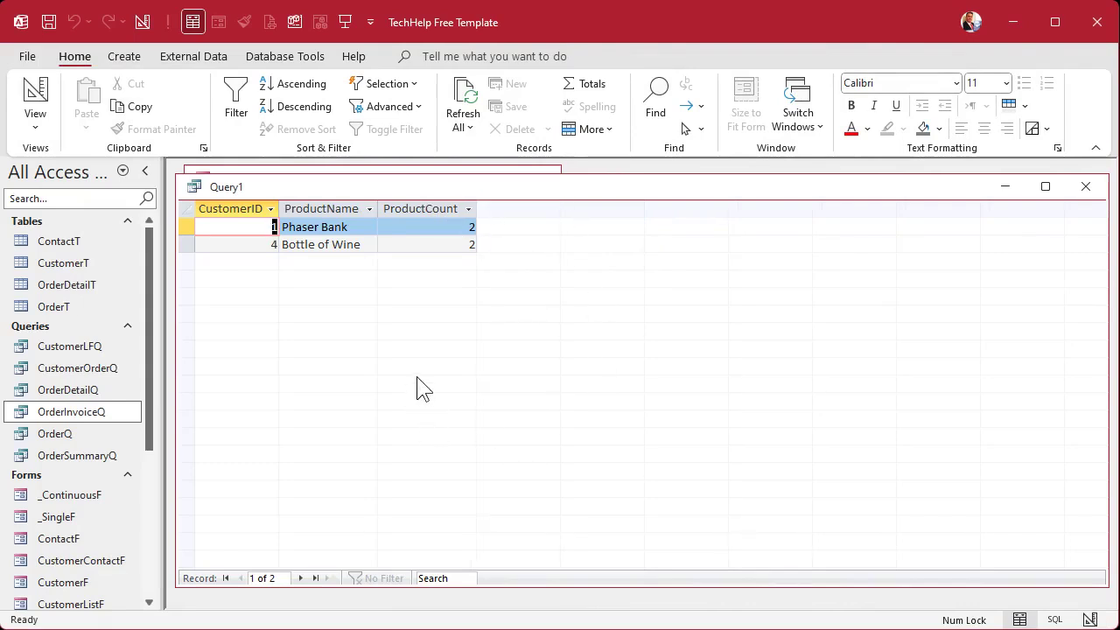
# Save the query under the name DuplicateProductQ.
pyautogui.hotkey('ctrl', 's')
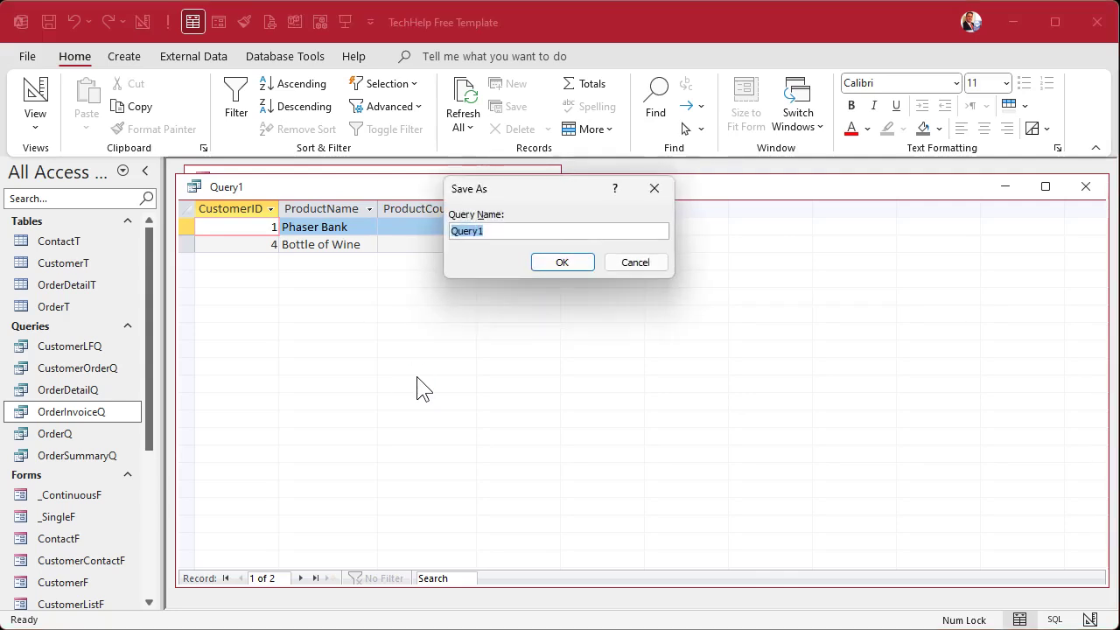
pyautogui.write('DuplicatePro')
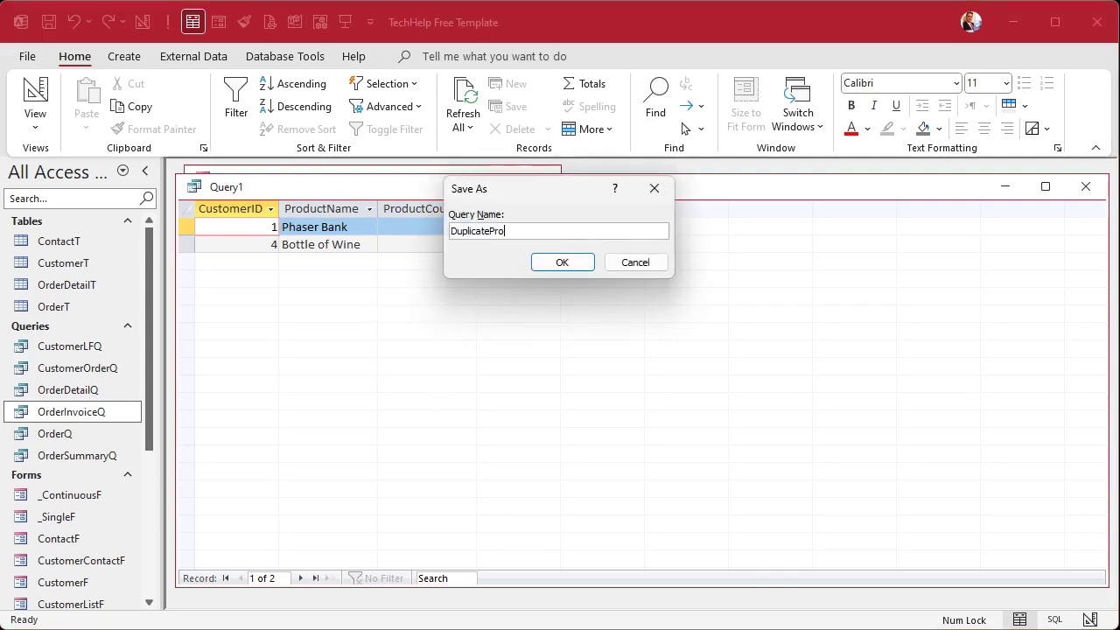
pyautogui.write('ductQ')
pyautogui.press('Return')
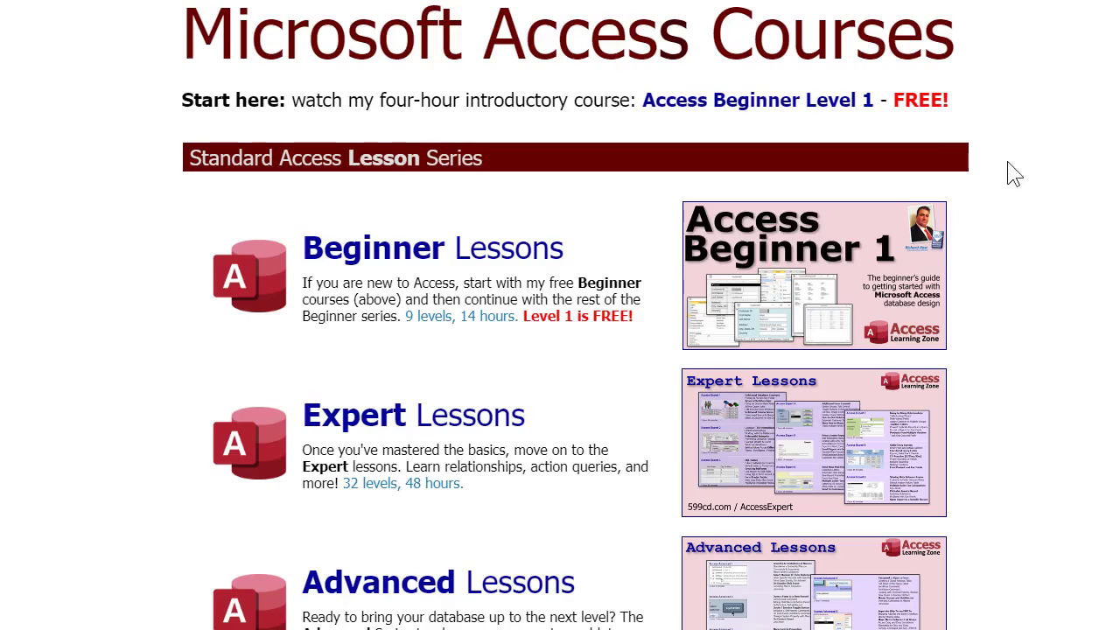
pyautogui.scroll(-3, 601, 333)
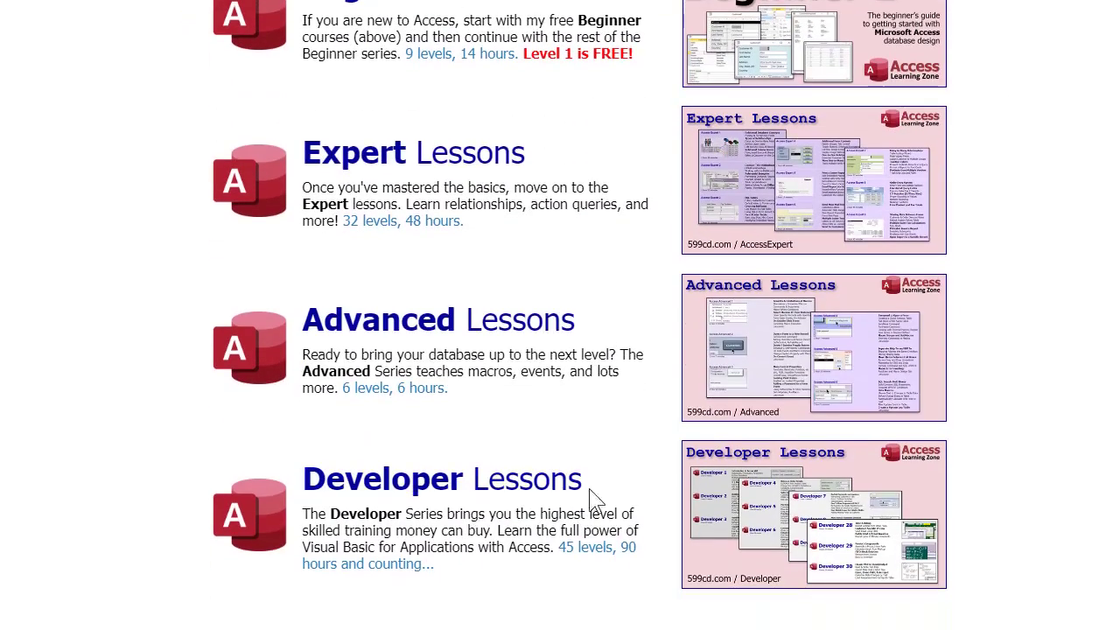
pyautogui.scroll(2, 659, 374)
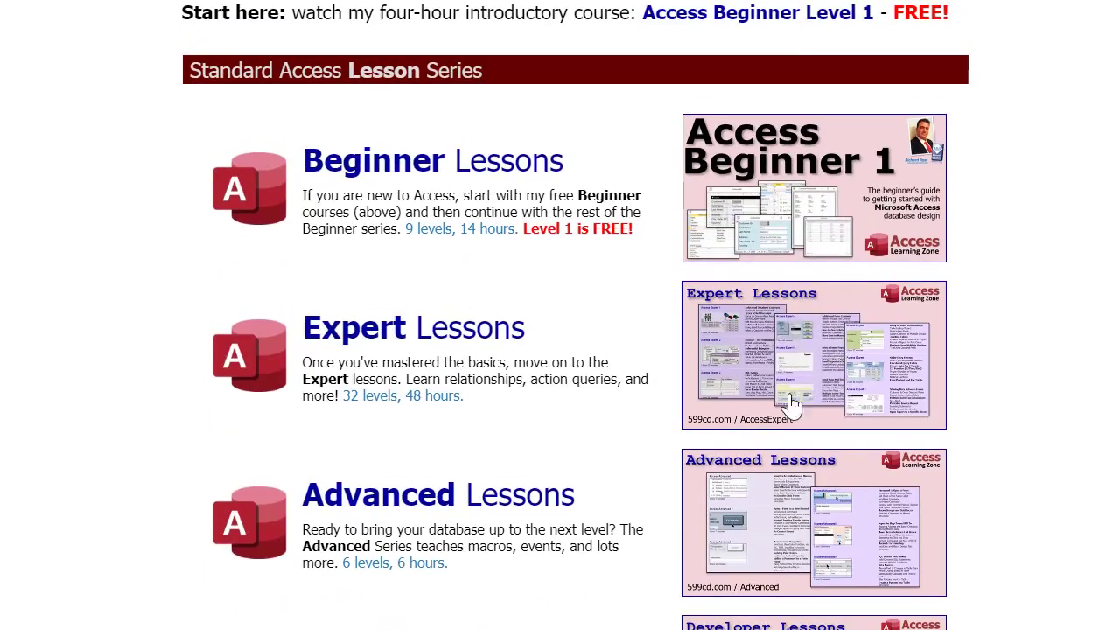